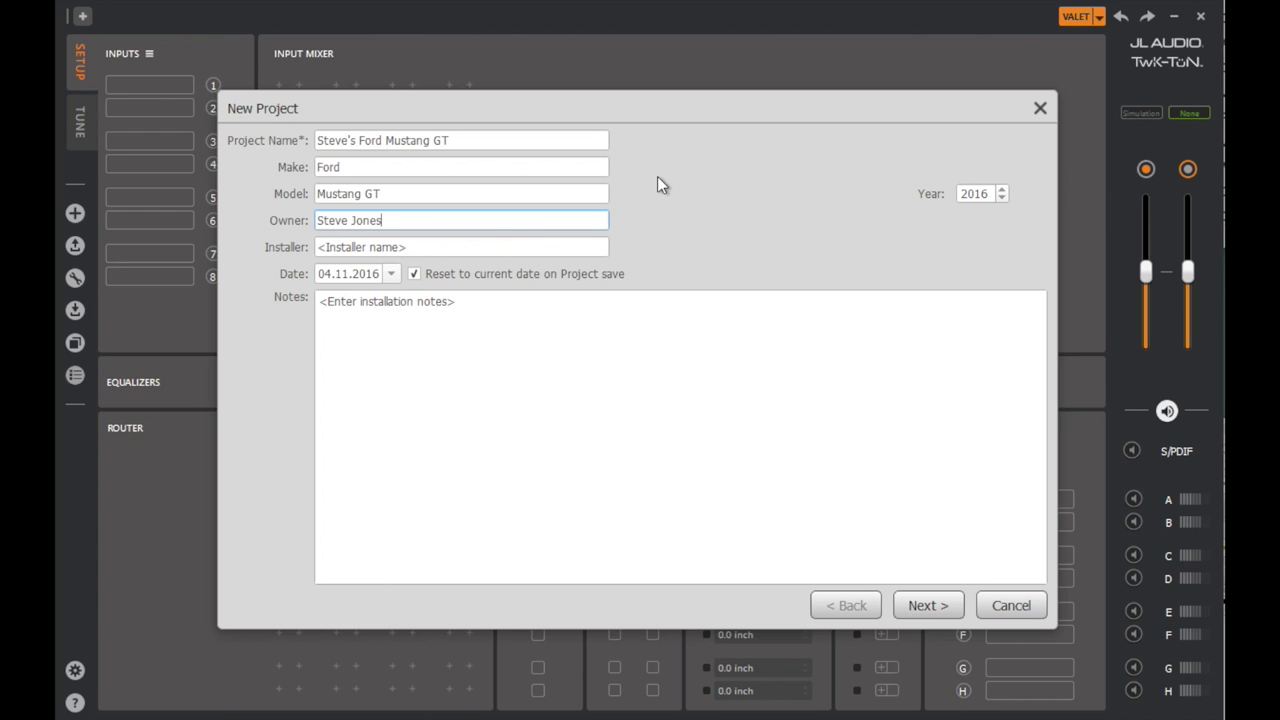
- Enter the project note 'Enter any system design notes in this field.' and continue to I/O setup
key("Tab")
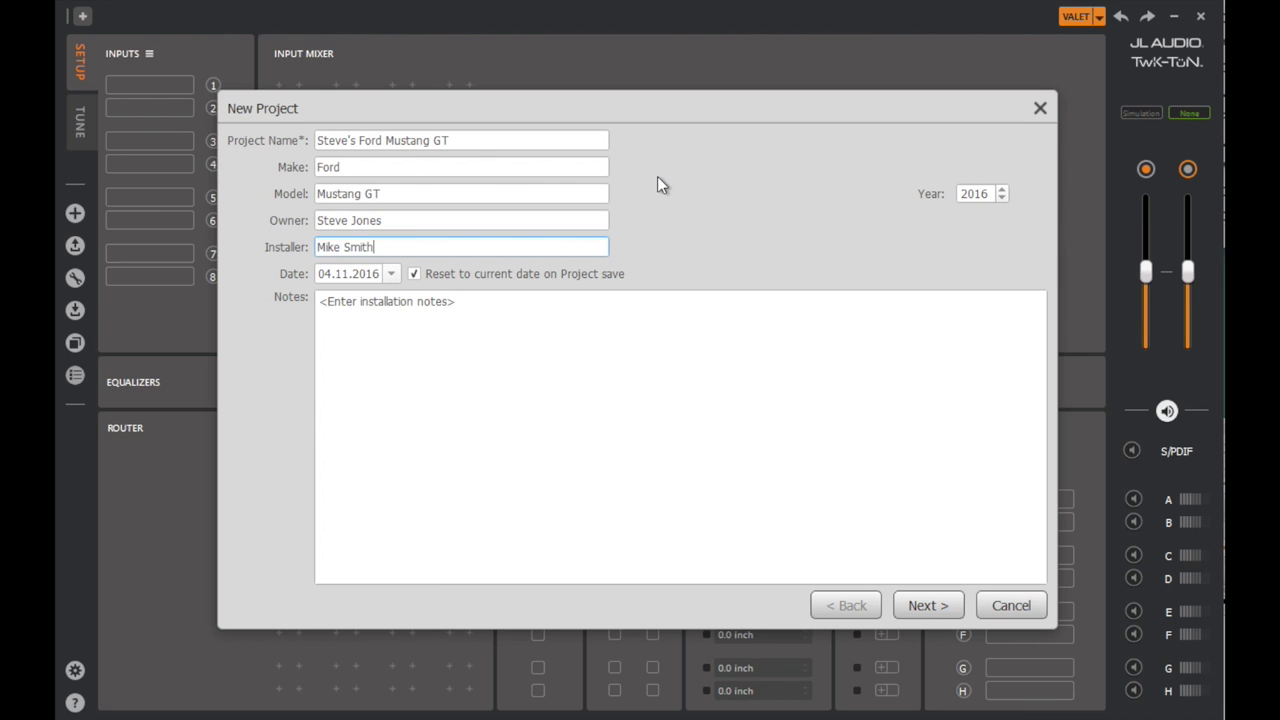
key("Tab")
key("Tab")
key("Tab")
key("Tab")
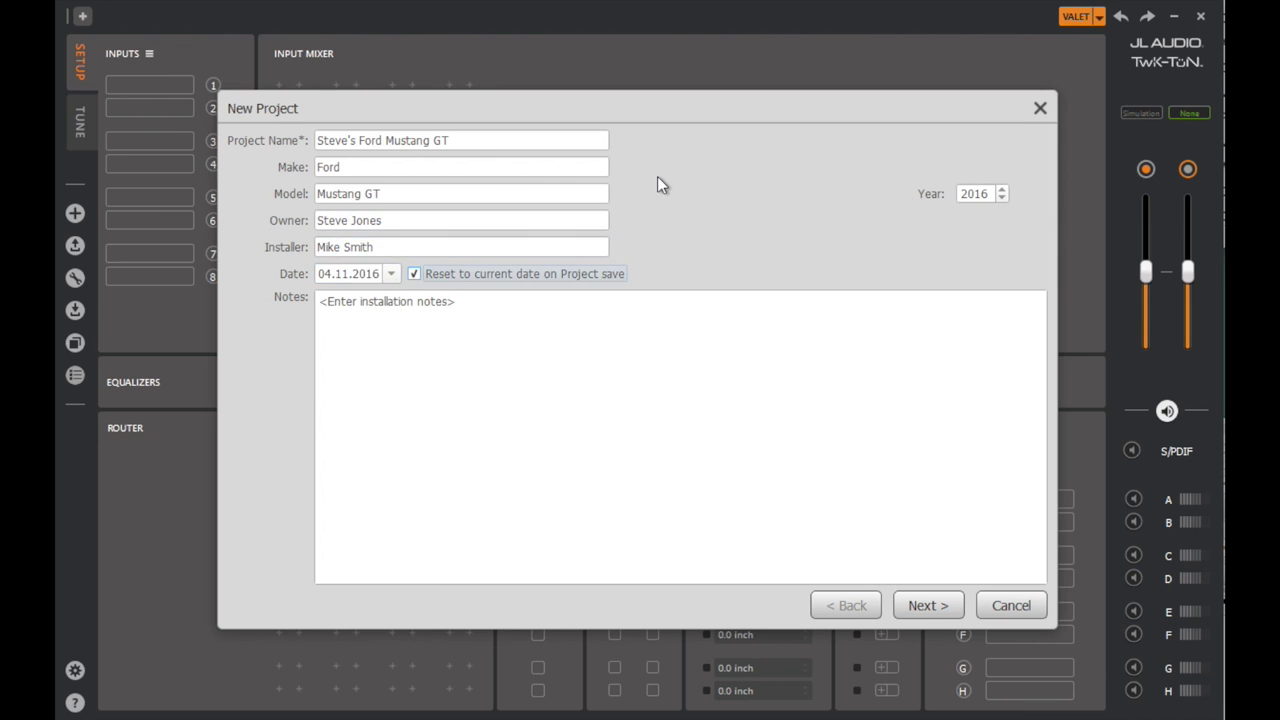
key("Tab")
type("Ent")
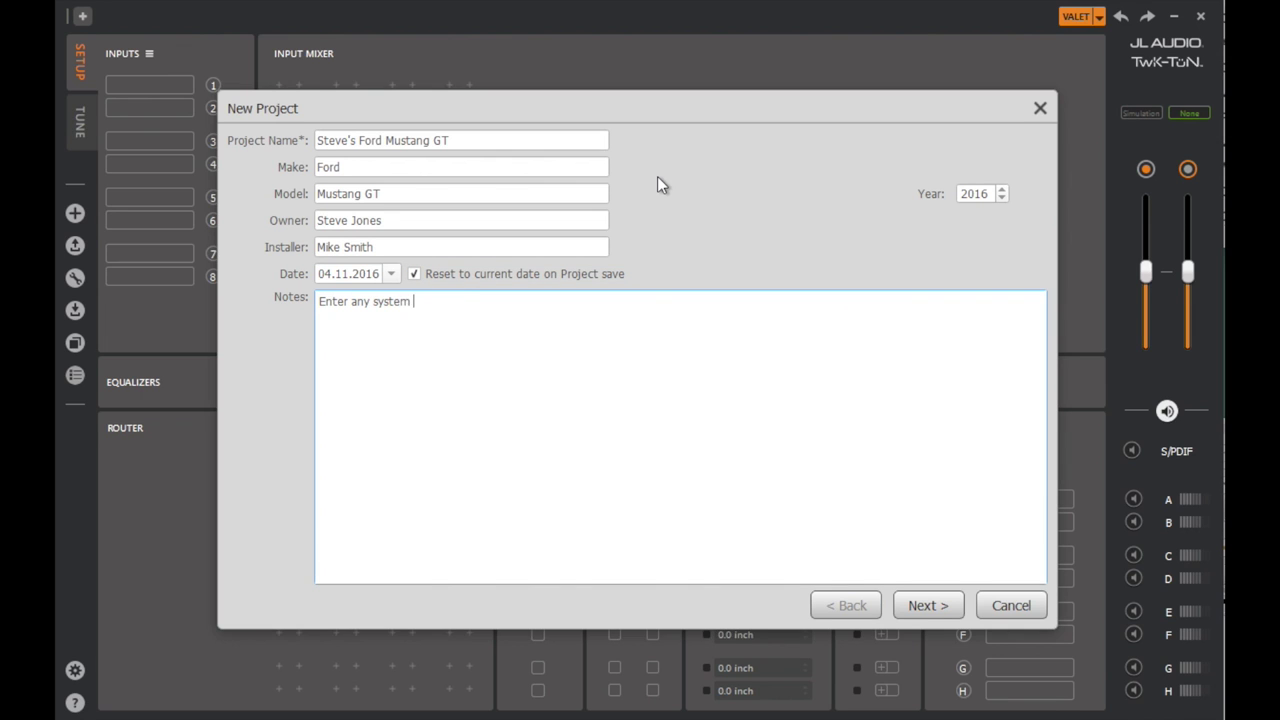
type("er any system design notes in this field.")
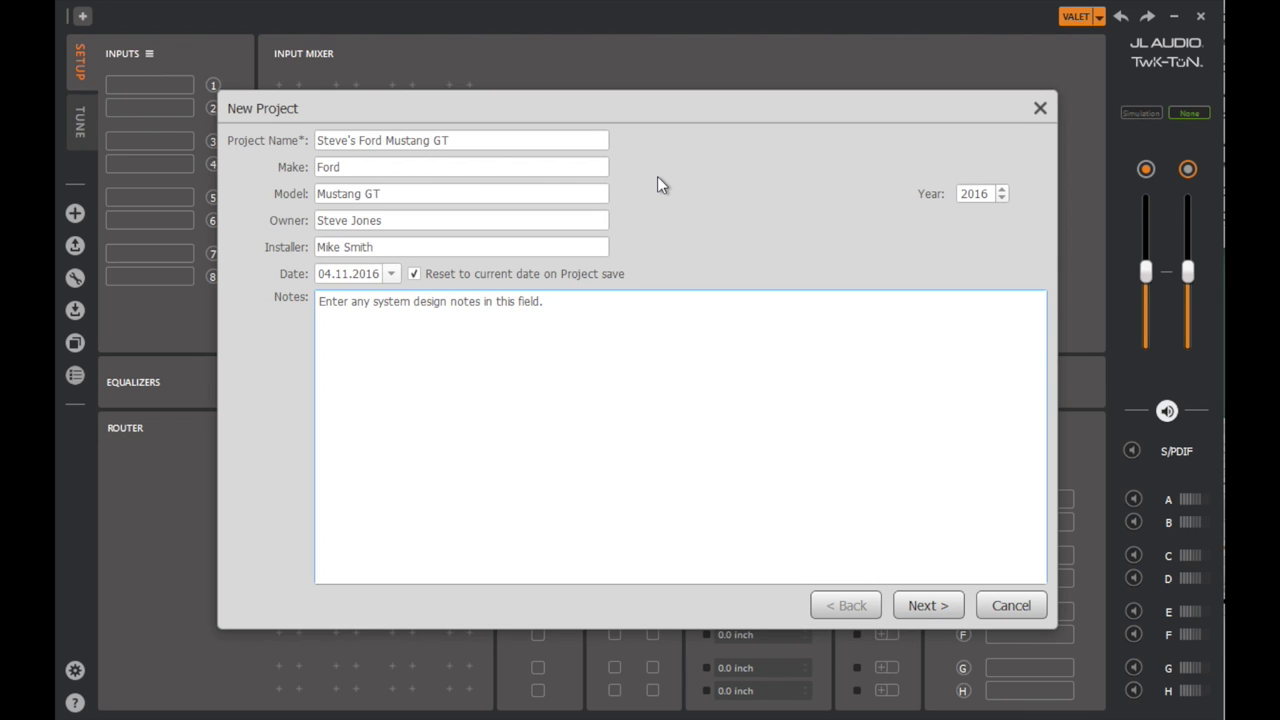
left_click(925, 605)
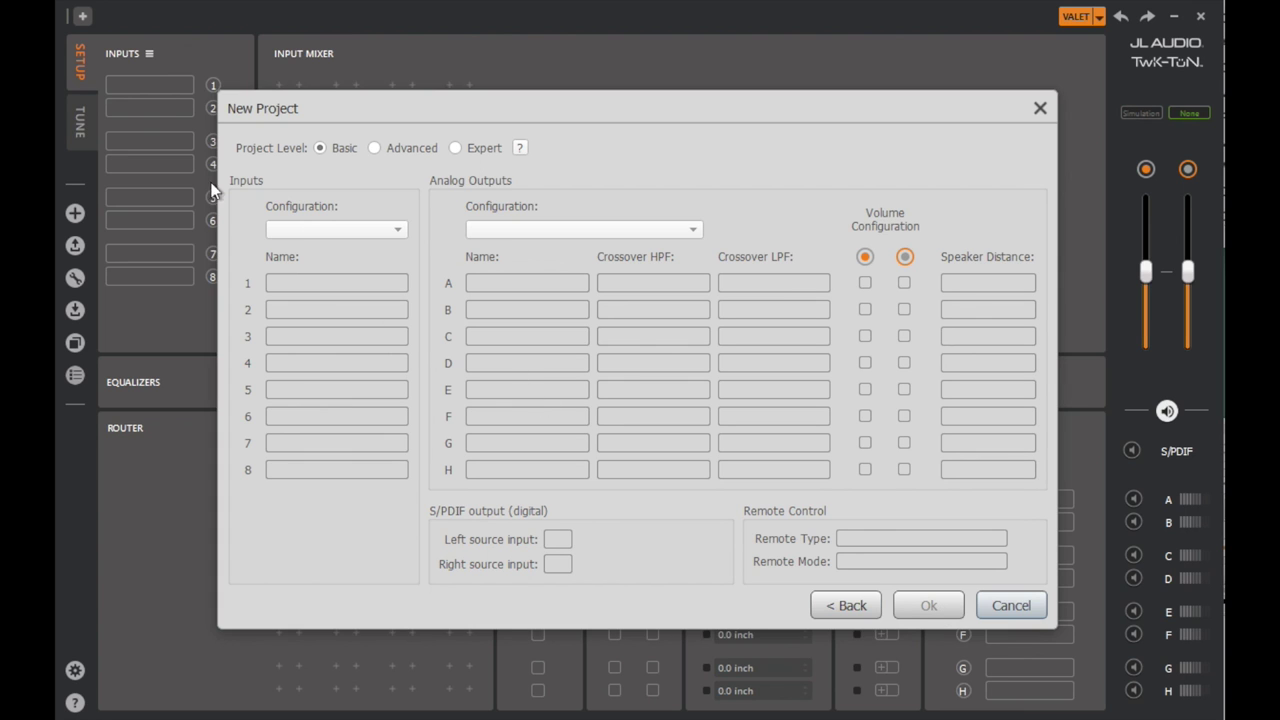
- Choose 4 Channel Analog inputs and the 'F: 2-way, Rear + Sub' analog output layout
left_click(305, 230)
left_click(382, 314)
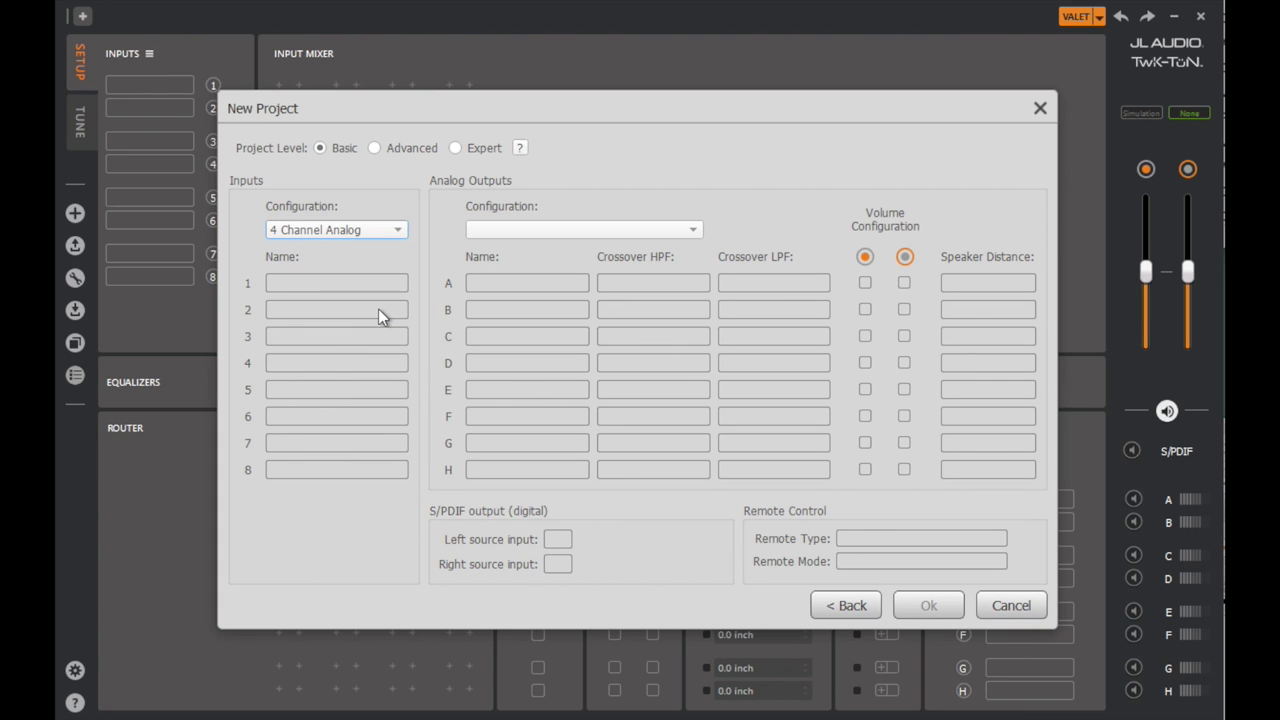
left_click(657, 236)
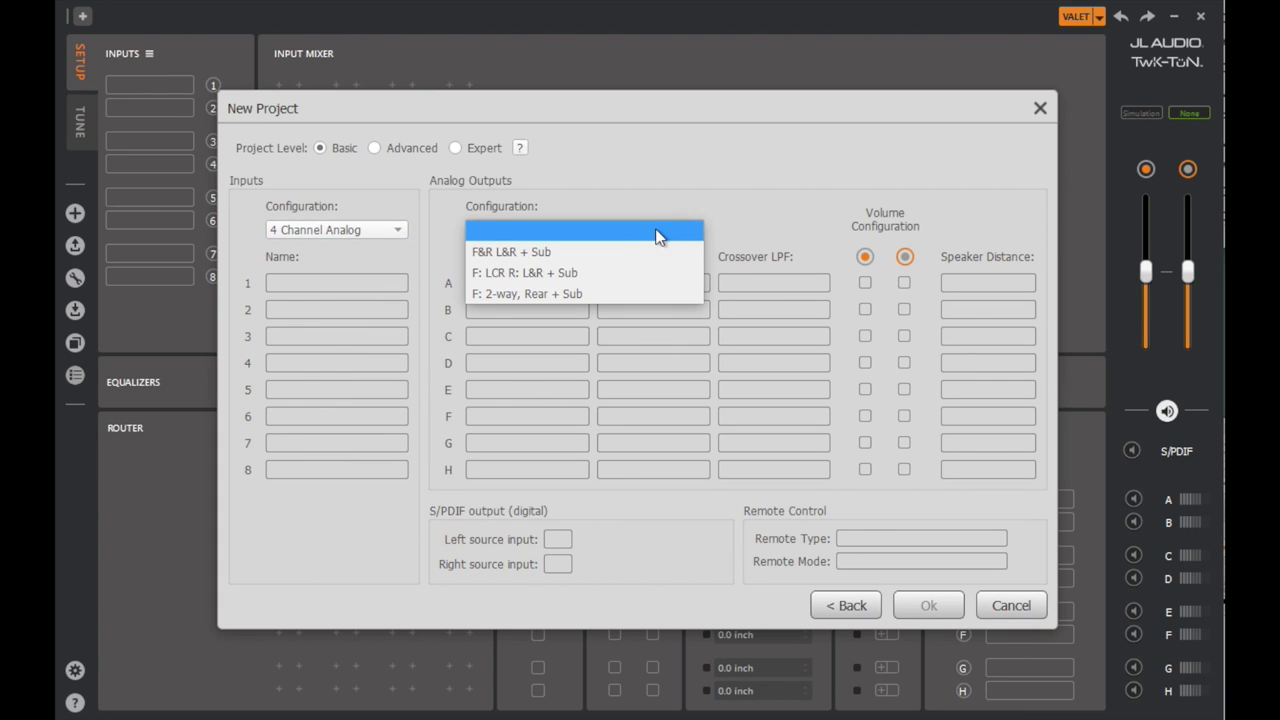
left_click(634, 292)
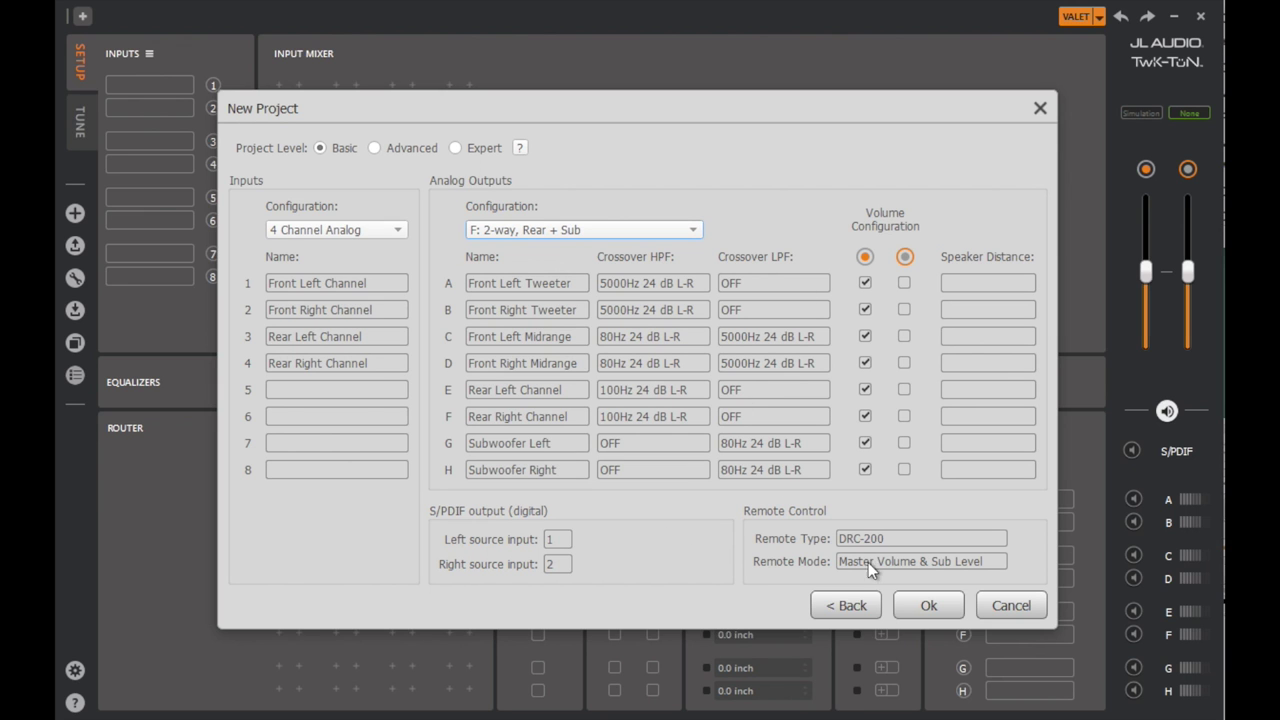
- Create the project and set the front tweeter high-pass slope to 48 dB L-R
left_click(929, 606)
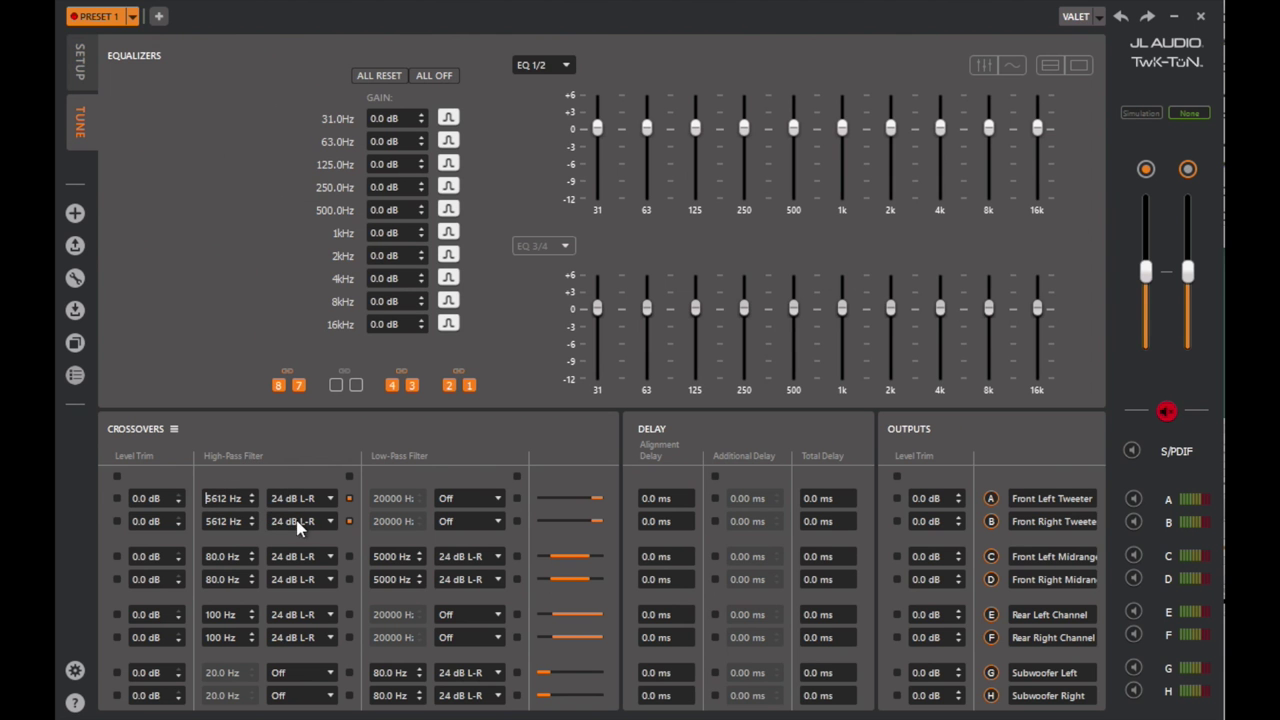
left_click(332, 499)
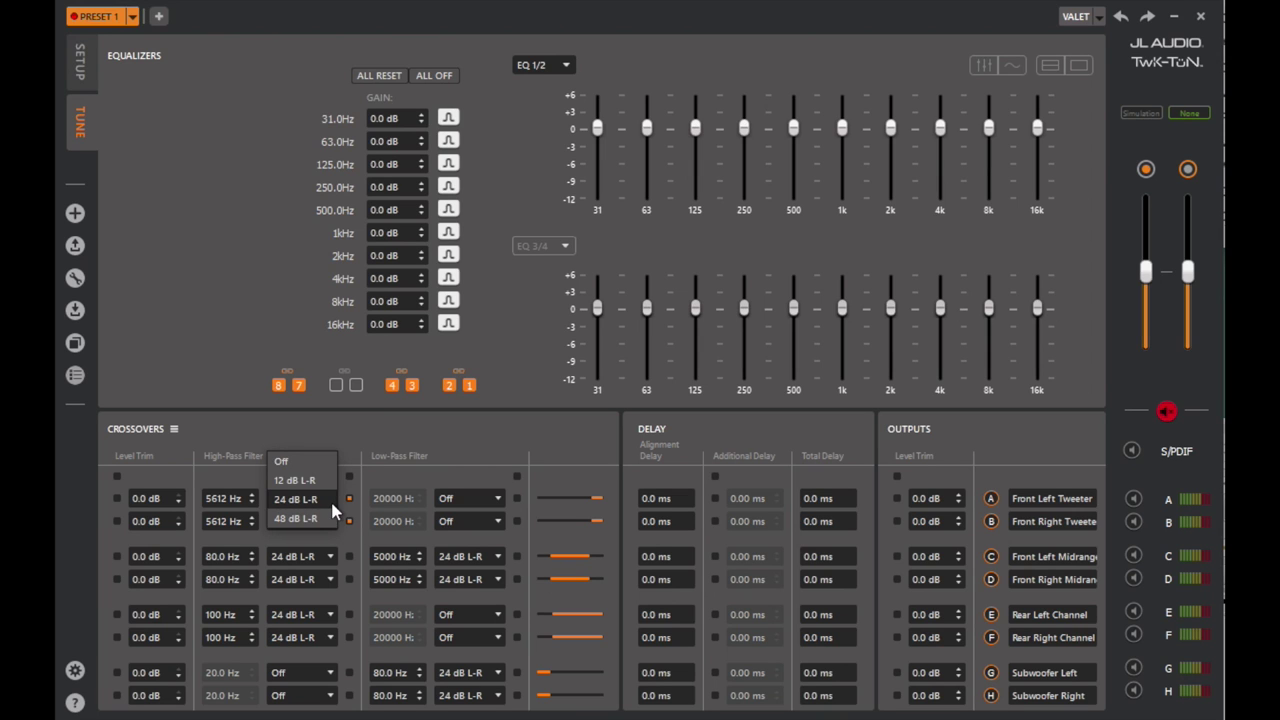
left_click(324, 519)
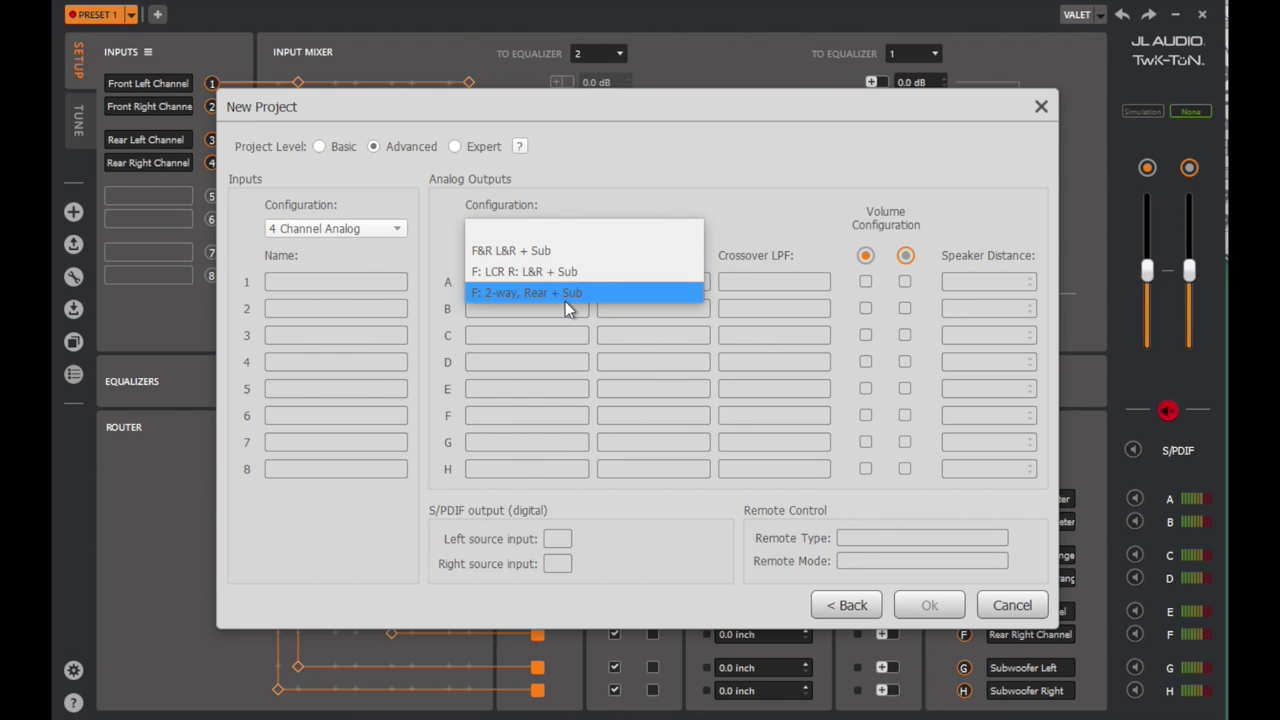
left_click(565, 301)
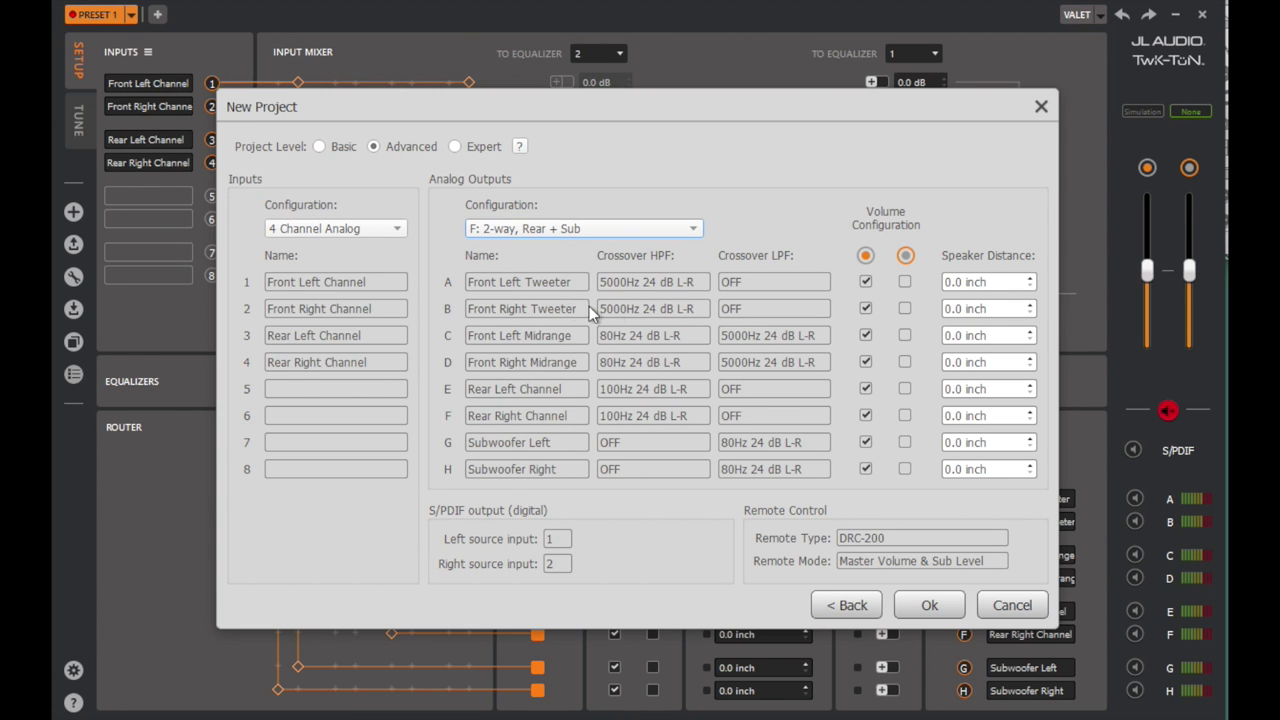
- Increase the front left tweeter's speaker distance and create the project
left_click(1031, 279)
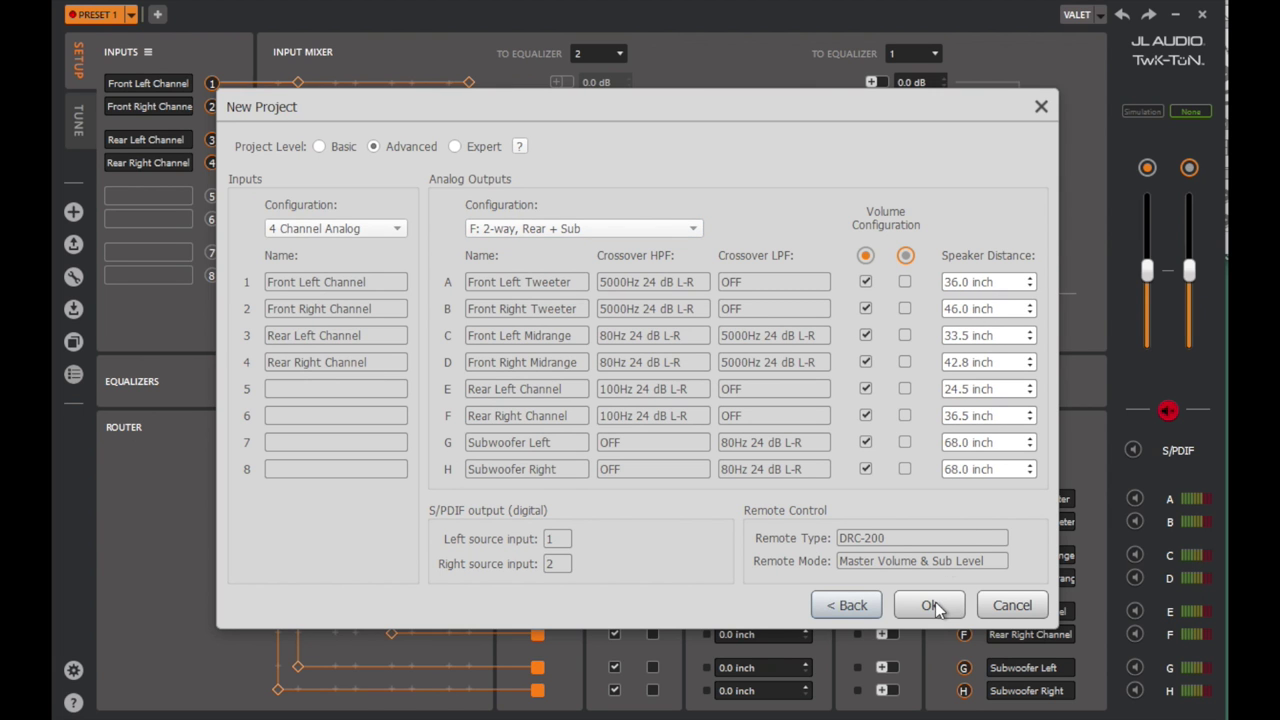
left_click(934, 606)
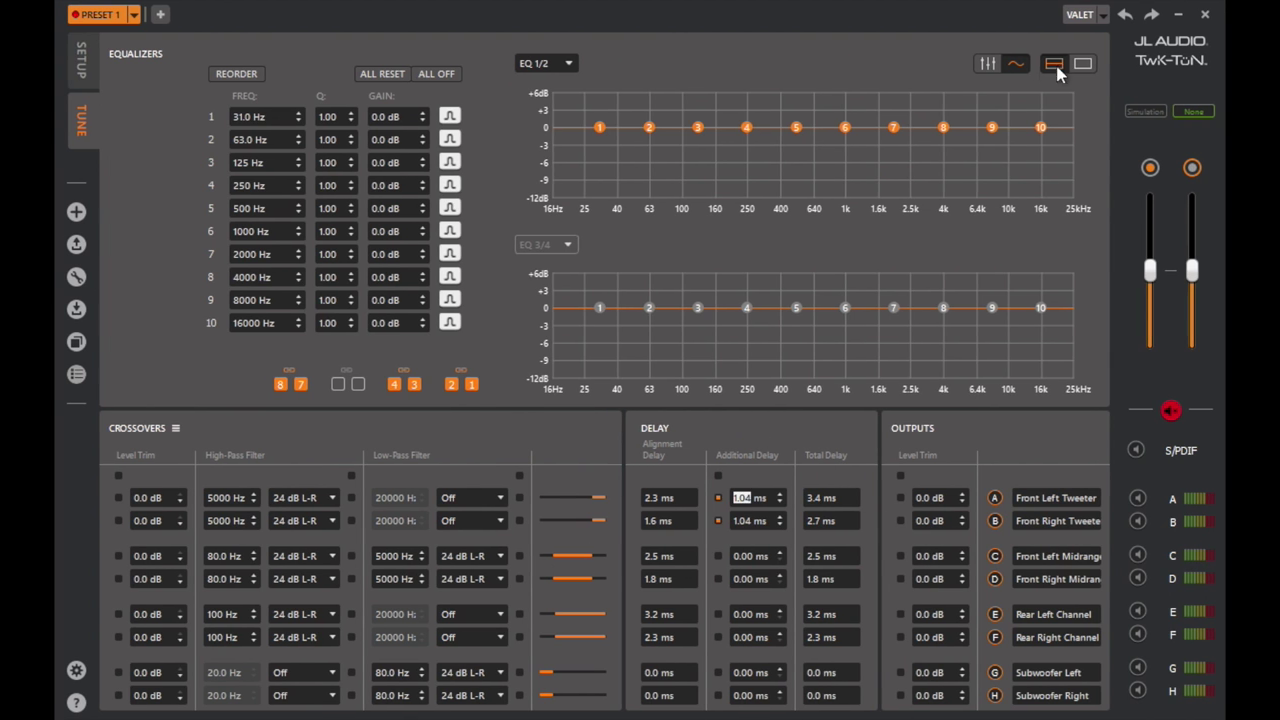
- Reshape EQ bands 5–9, mostly cuts from about 419 Hz to 9462 Hz
left_click(1080, 63)
left_click_drag(791, 174, 794, 247)
left_click_drag(893, 174, 969, 128)
mouse_move(797, 223)
left_mouse_down()
mouse_move(754, 223)
mouse_move(786, 229)
left_mouse_up()
left_click_drag(943, 174, 938, 290)
left_click(1054, 63)
left_click_drag(845, 308, 843, 345)
scroll(893, 308, "up", 5)
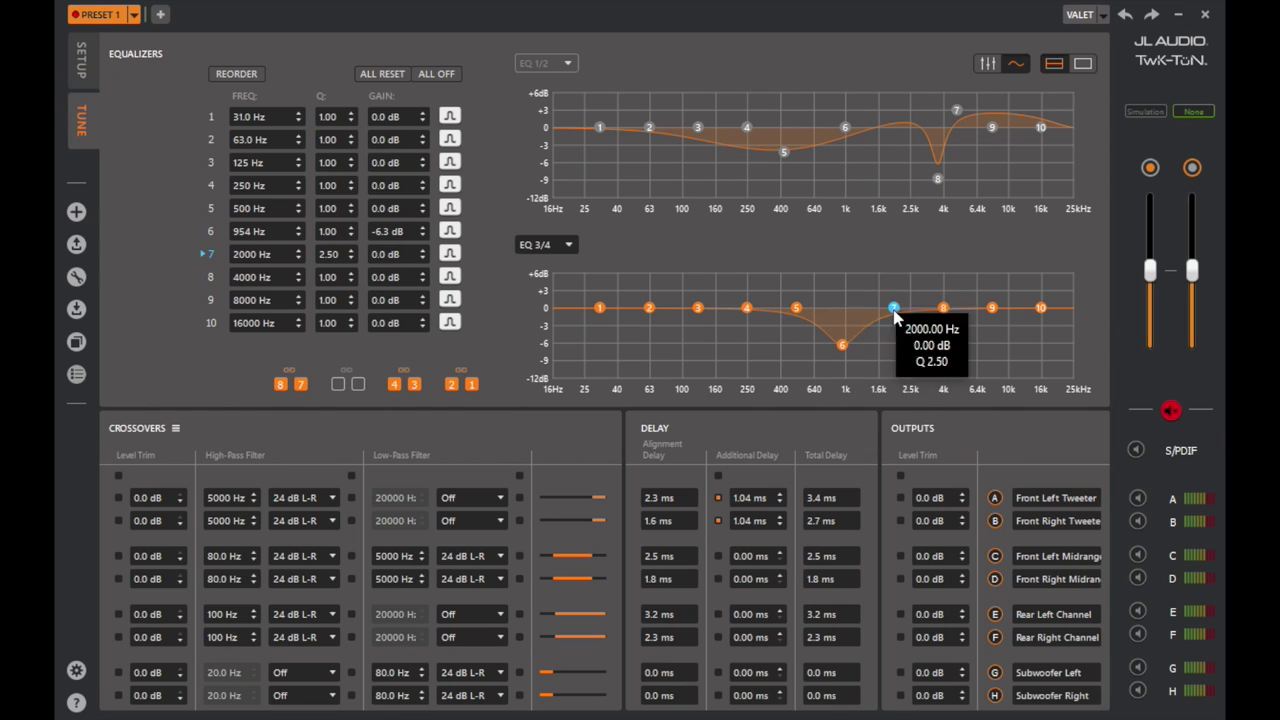
left_click_drag(893, 308, 893, 337)
left_click_drag(992, 308, 1004, 347)
scroll(1004, 347, "up", 7)
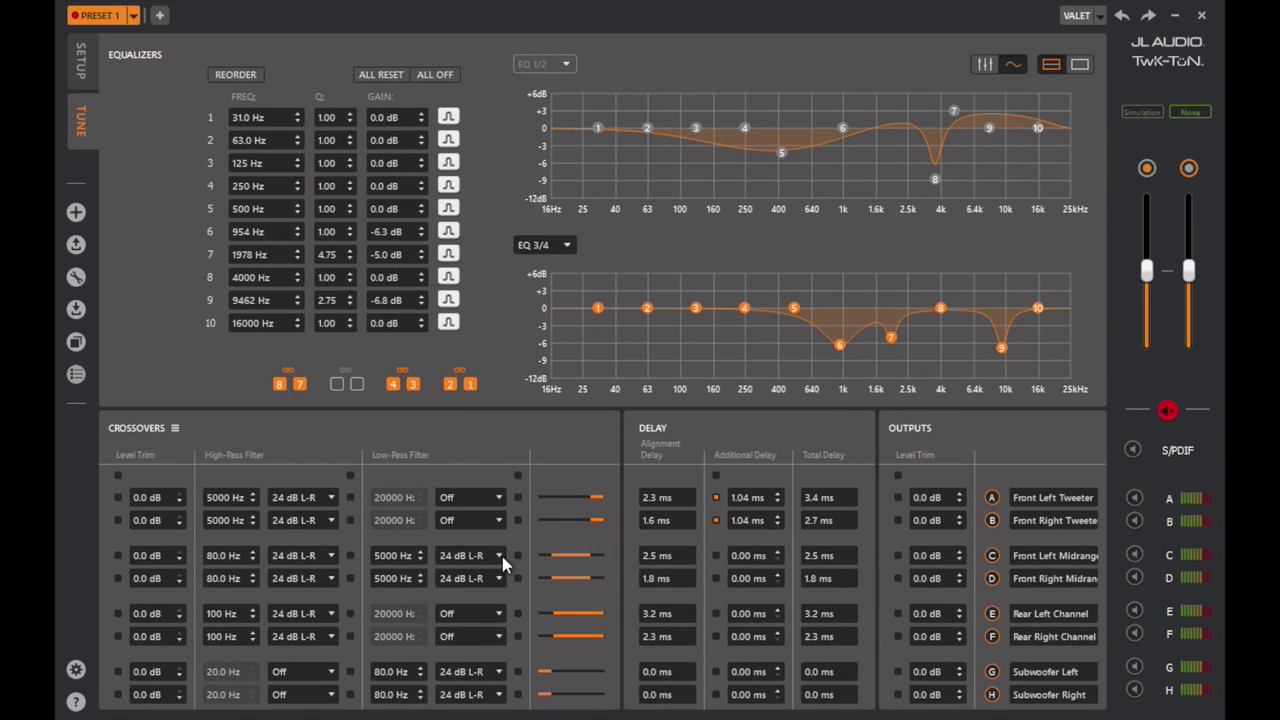
- Set the front left and right midrange low-pass slopes to 36 dB BW
left_click(502, 556)
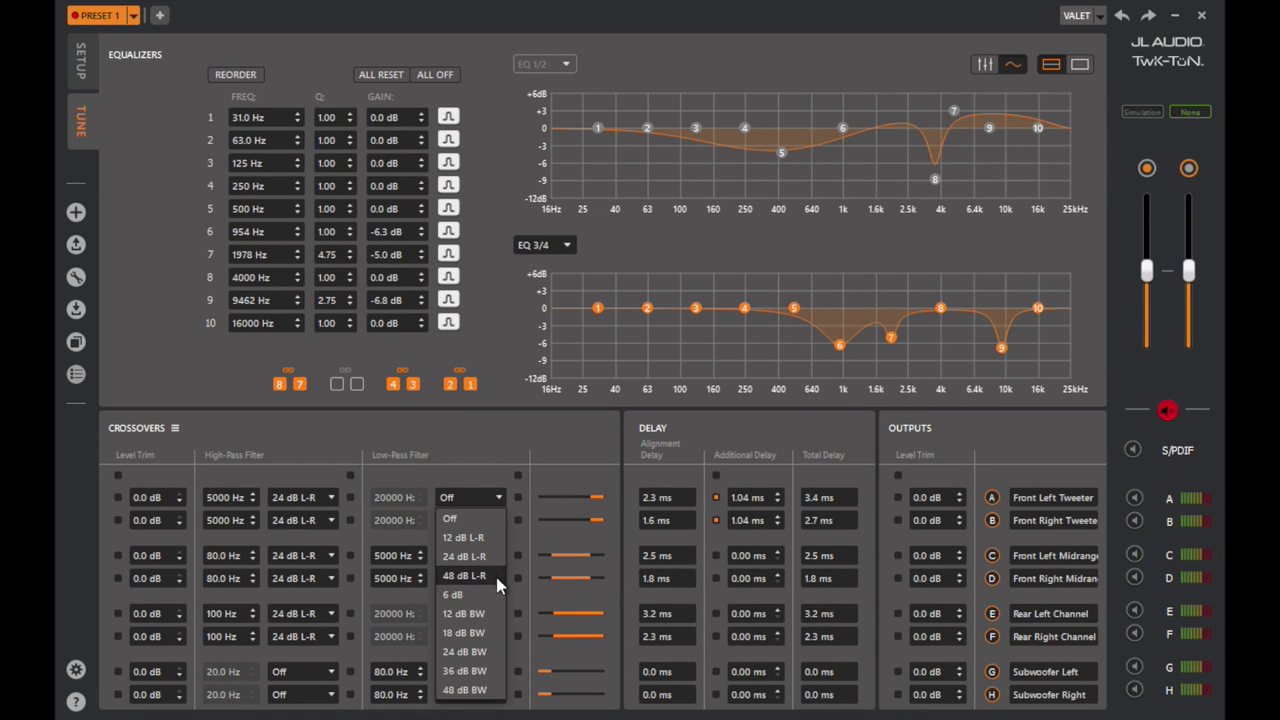
left_click(486, 673)
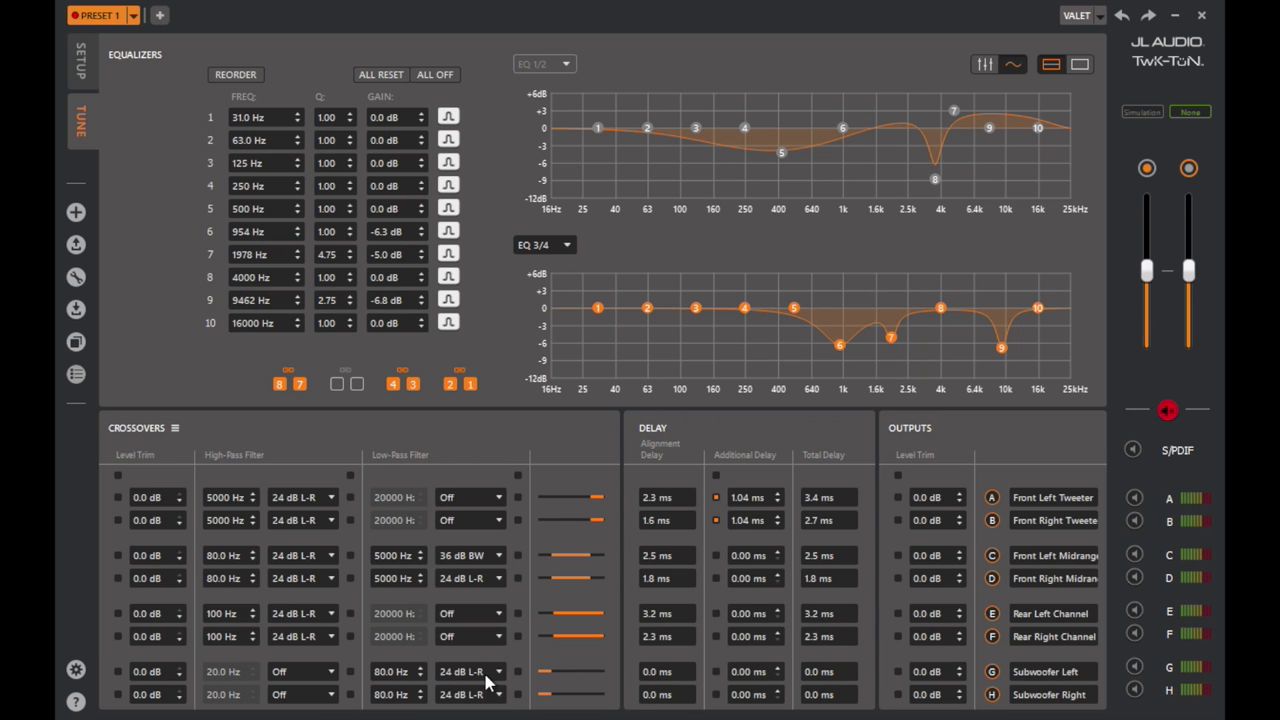
left_click(497, 579)
left_click(480, 688)
- Show the crossover response graph with curves for channels A, B, F and G
left_click(573, 585)
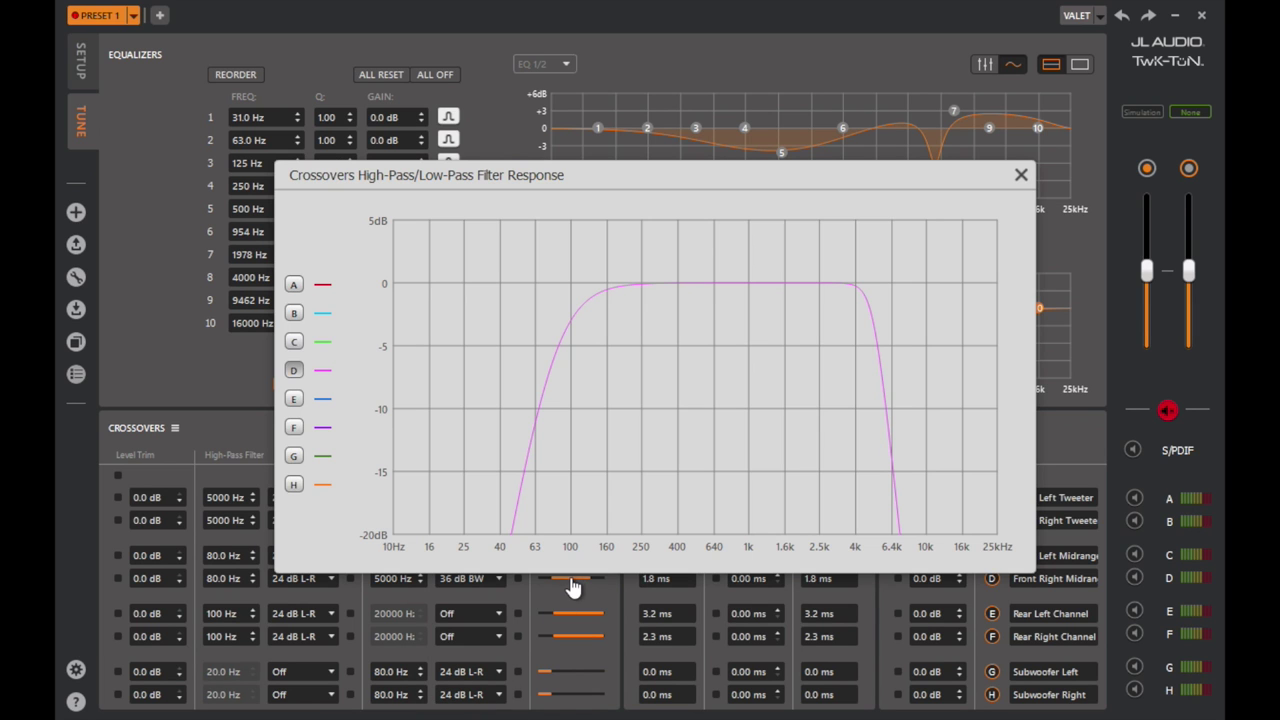
left_click(294, 313)
left_click(294, 284)
left_click(294, 427)
left_click(294, 455)
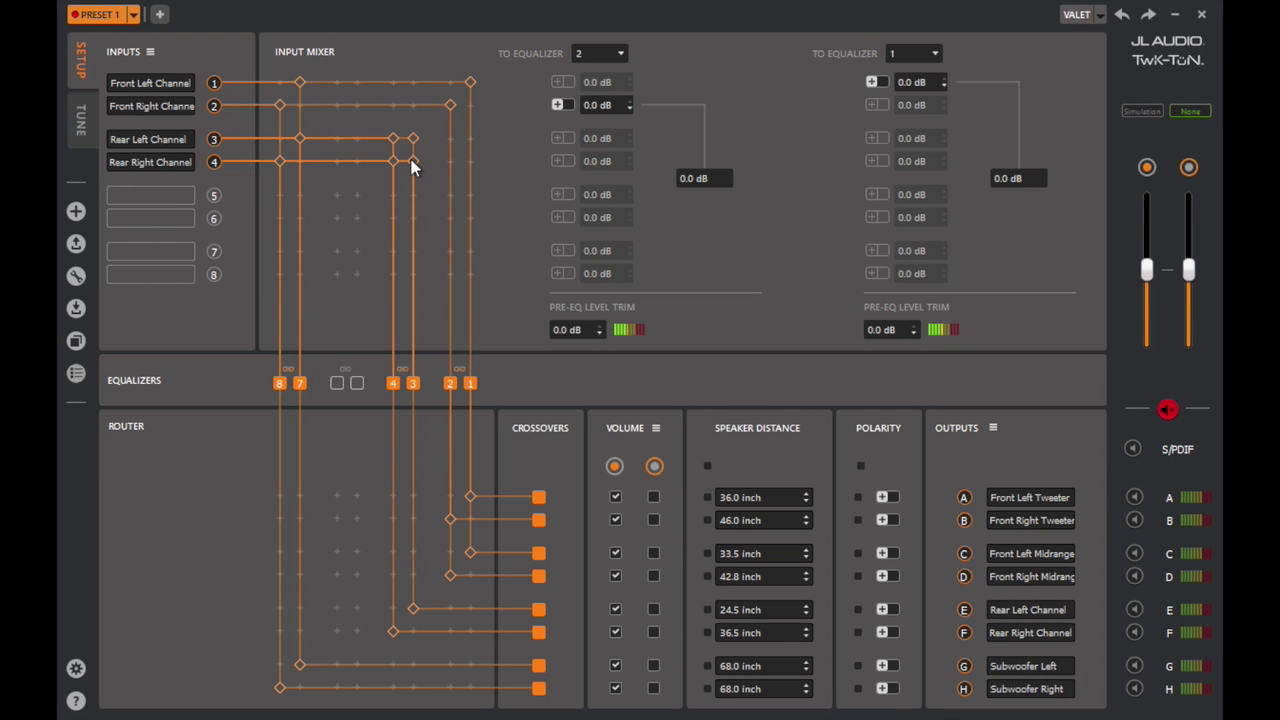
- Route the left mixer to equalizer 3 and the right mixer to equalizer 4
left_click(600, 53)
left_click(590, 88)
left_click(915, 53)
left_click(910, 103)
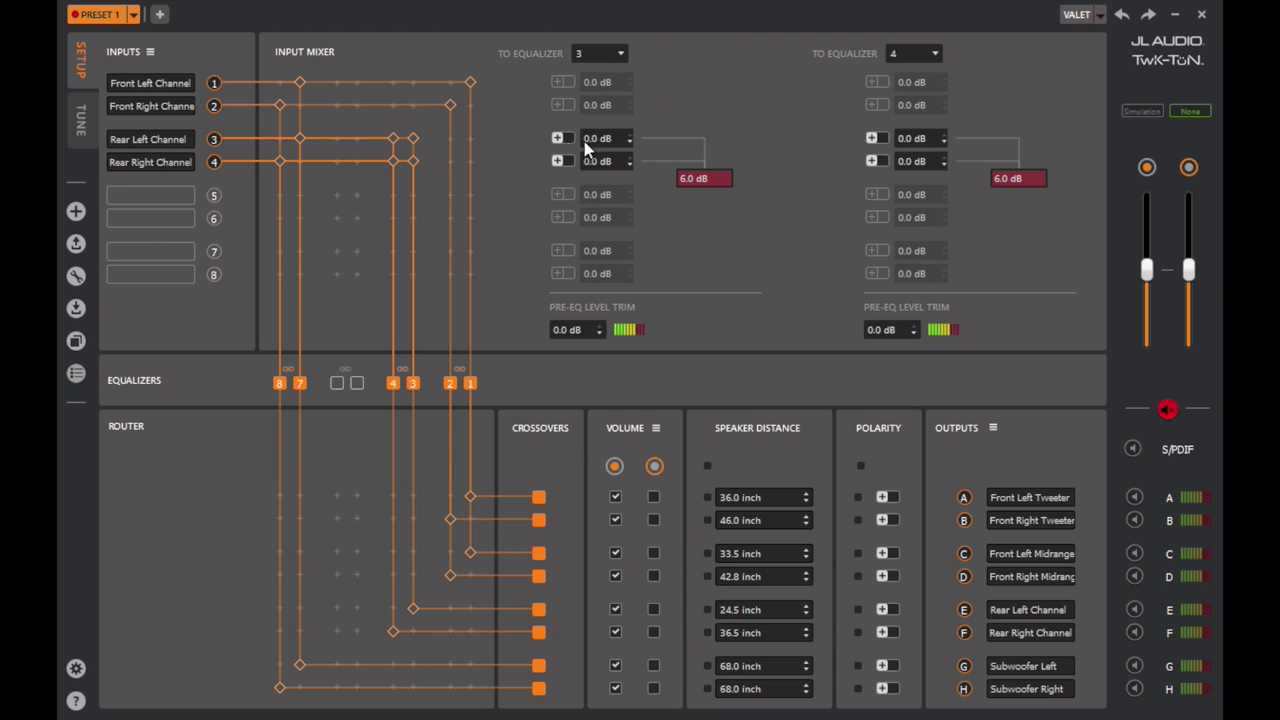
- Lower inputs 3 and 4 in the mixer to -6.0 dB
left_click(943, 164)
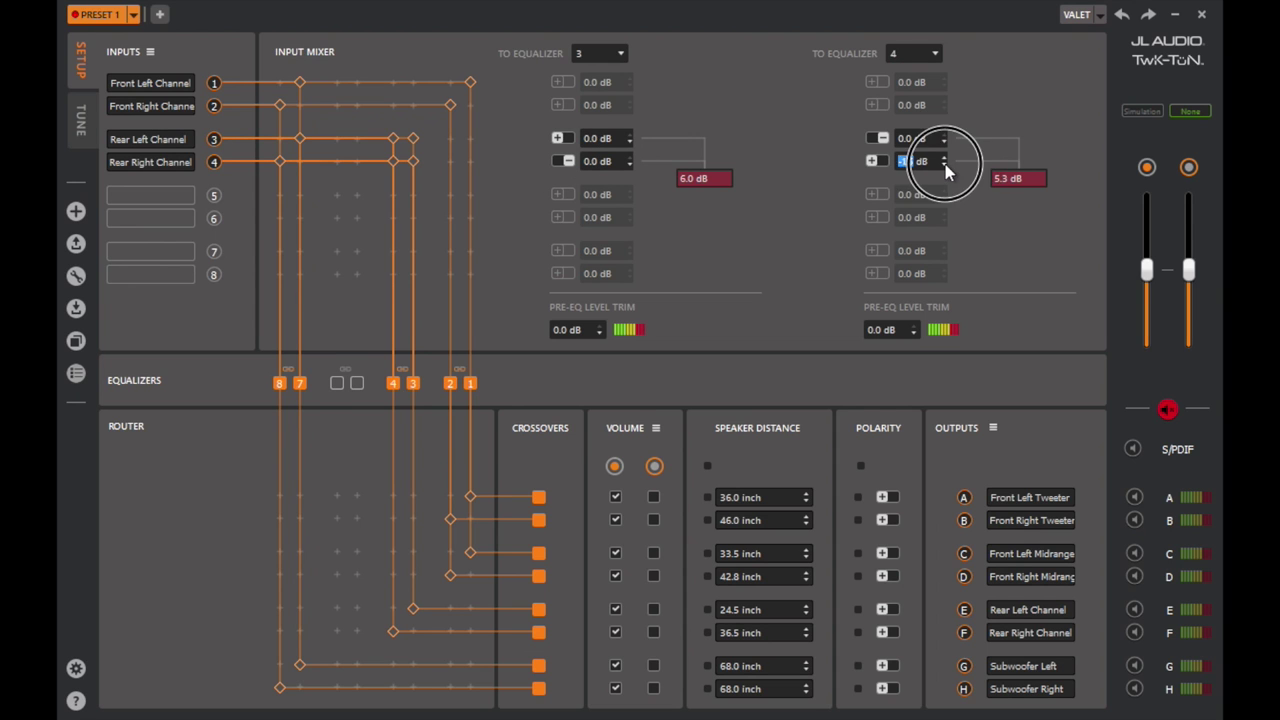
left_click(943, 141)
left_click(943, 139)
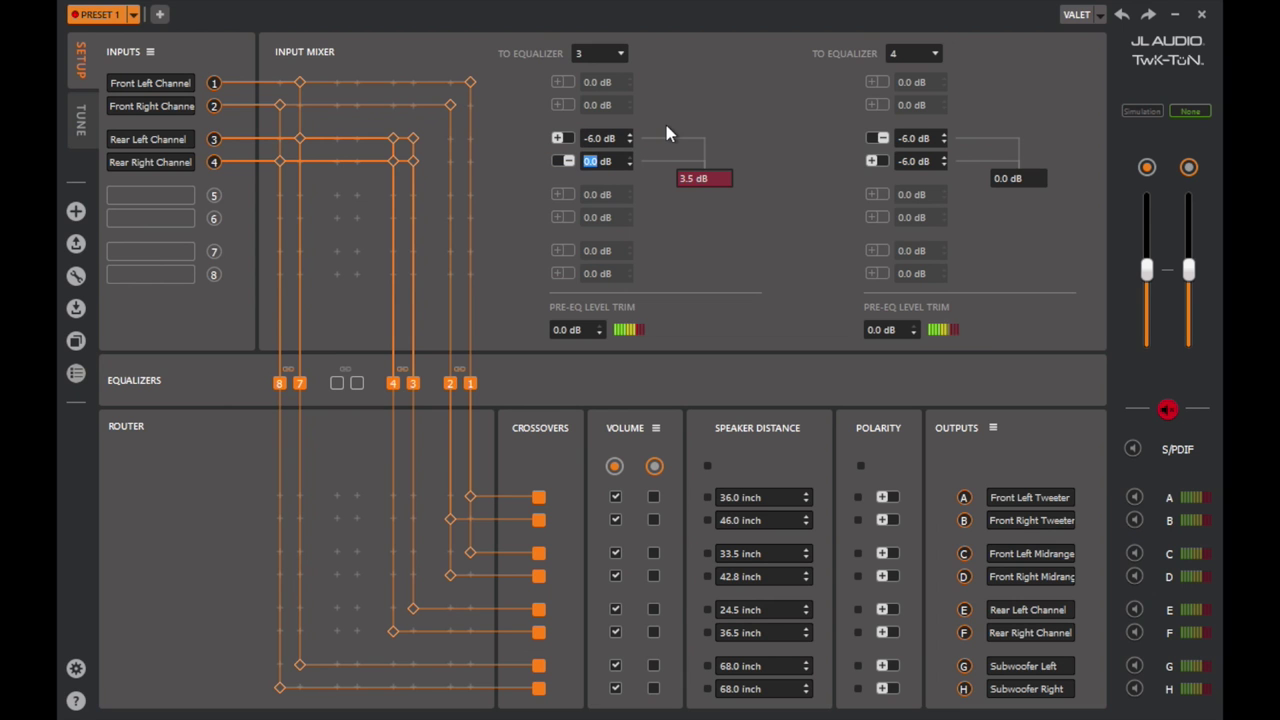
type("-6")
key("Return")
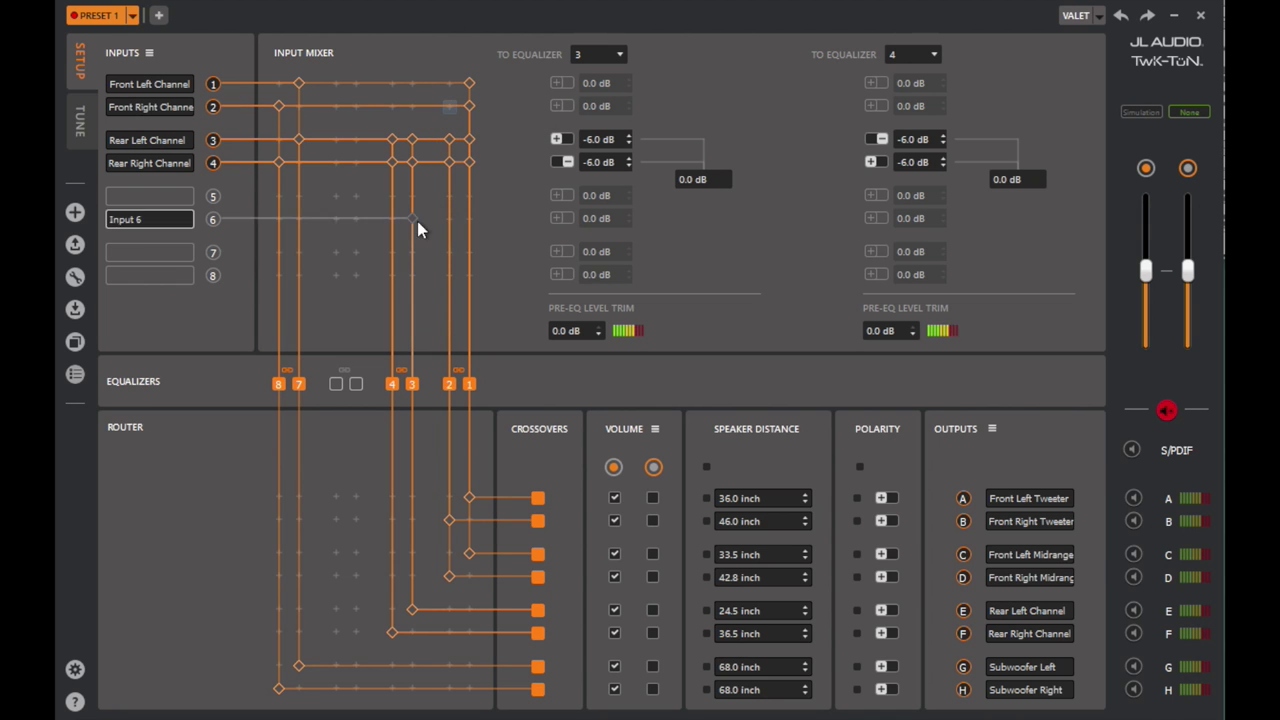
- Delete the row-4 crosspoint, invert input polarities, and set equalizer 4's top input to -3.0 dB
right_click(471, 141)
right_click(470, 162)
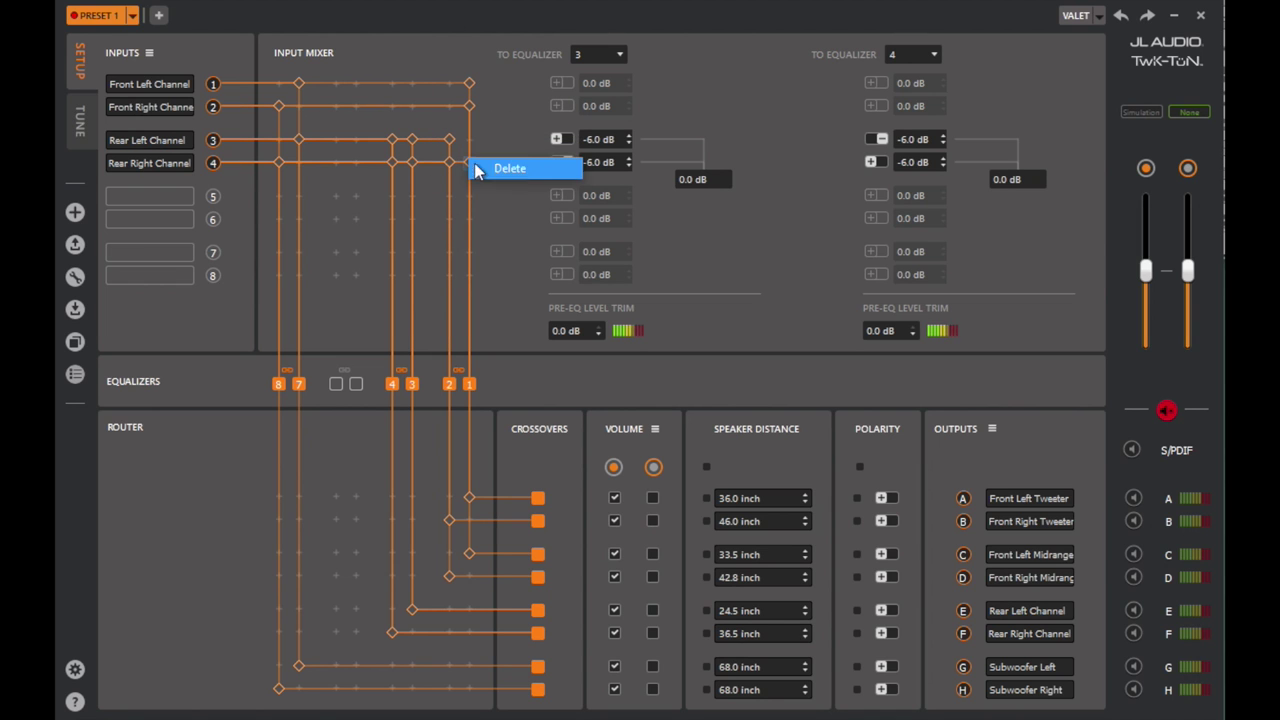
left_click(490, 169)
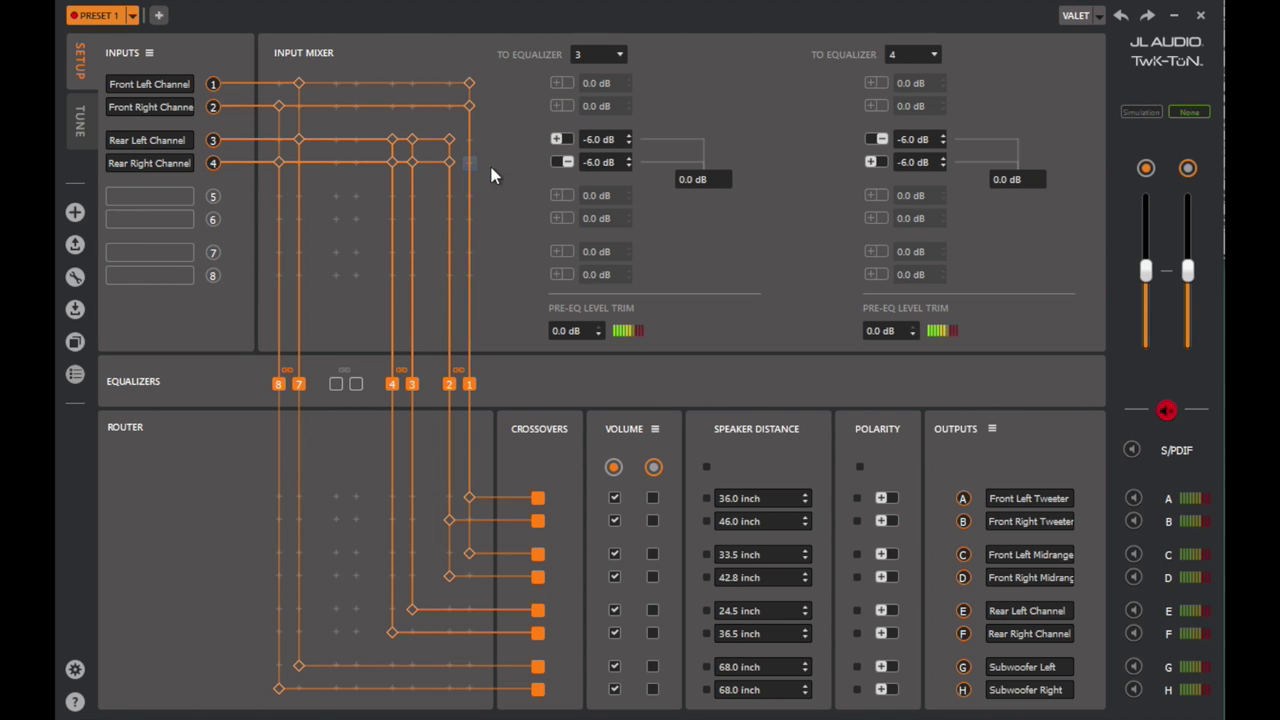
left_click(565, 141)
left_click(558, 163)
left_click(872, 140)
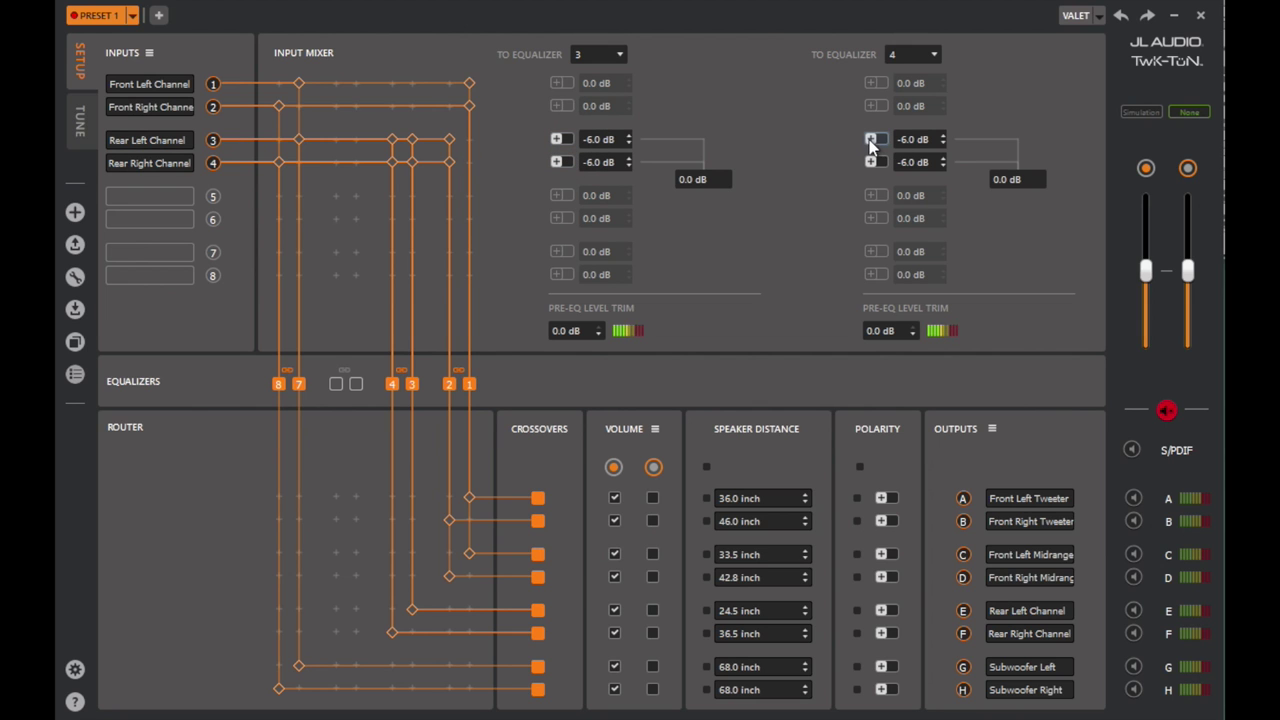
left_click(942, 135)
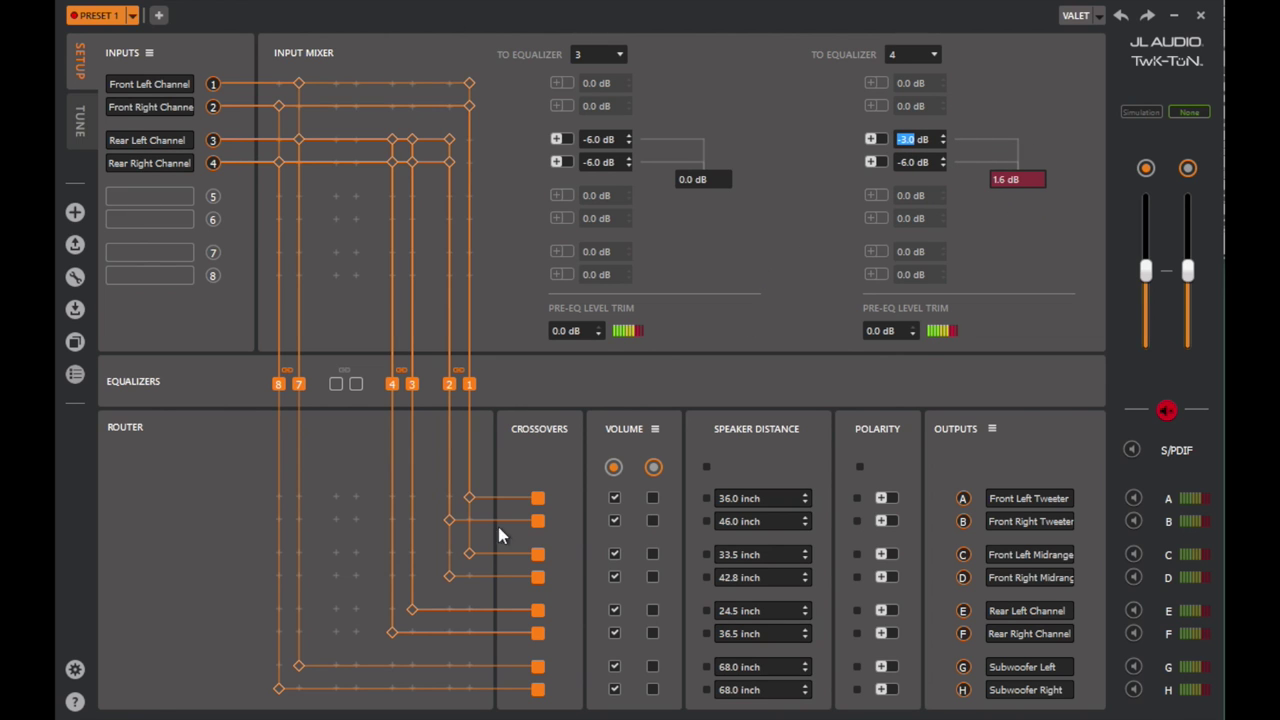
- Reroute tweeter, midrange and rear-left outputs to channels 1, 2, 3 and 7, then return to tuning
left_click(449, 554)
left_click(469, 521)
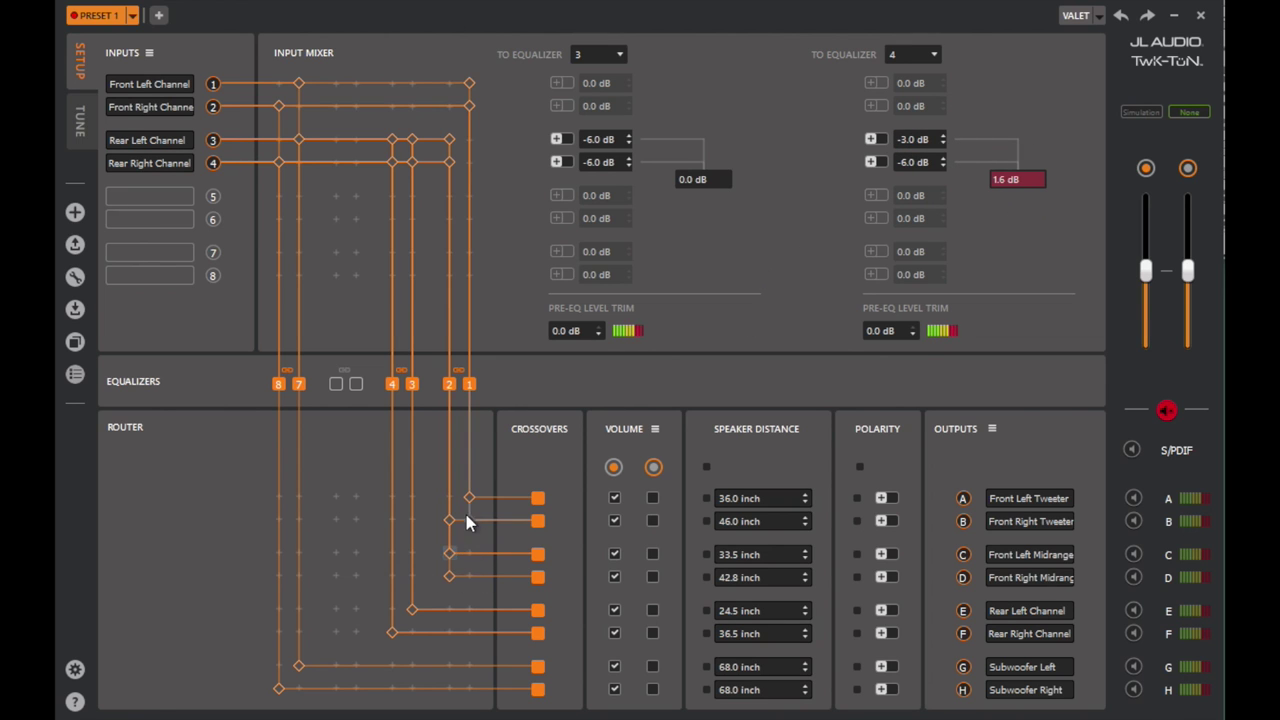
left_click(469, 577)
left_click(469, 554)
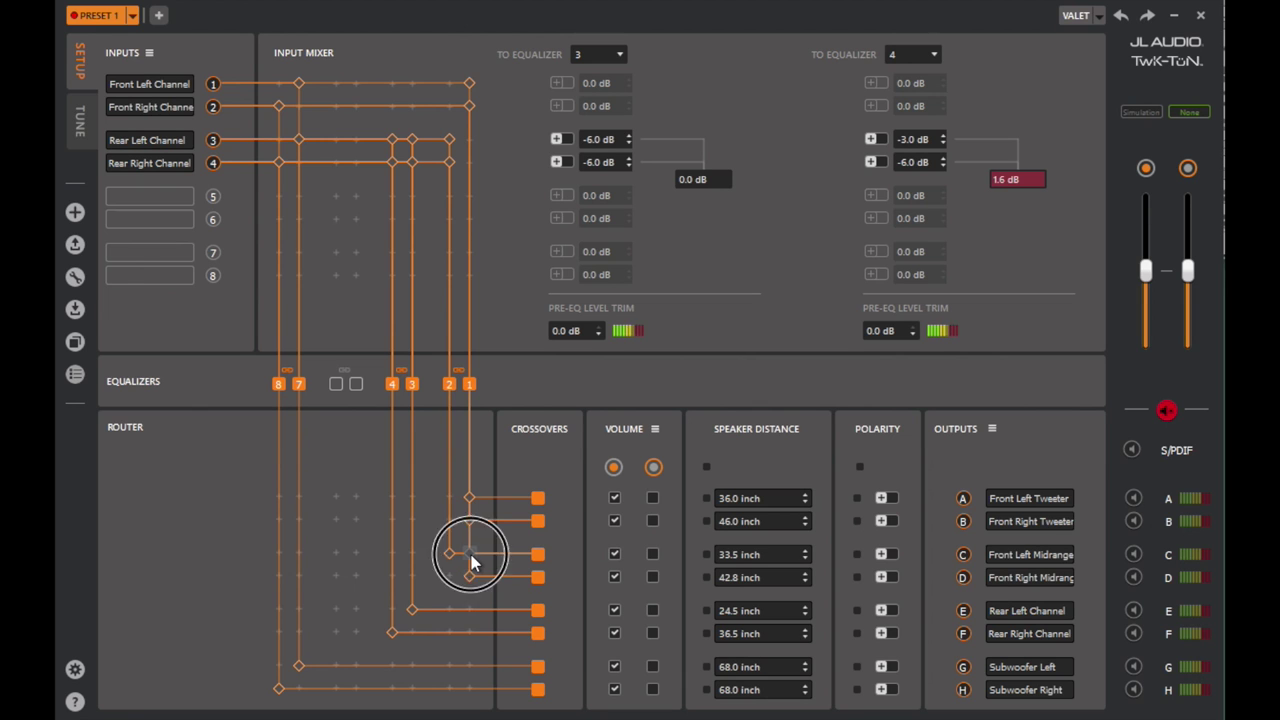
left_click(449, 610)
left_click(409, 499)
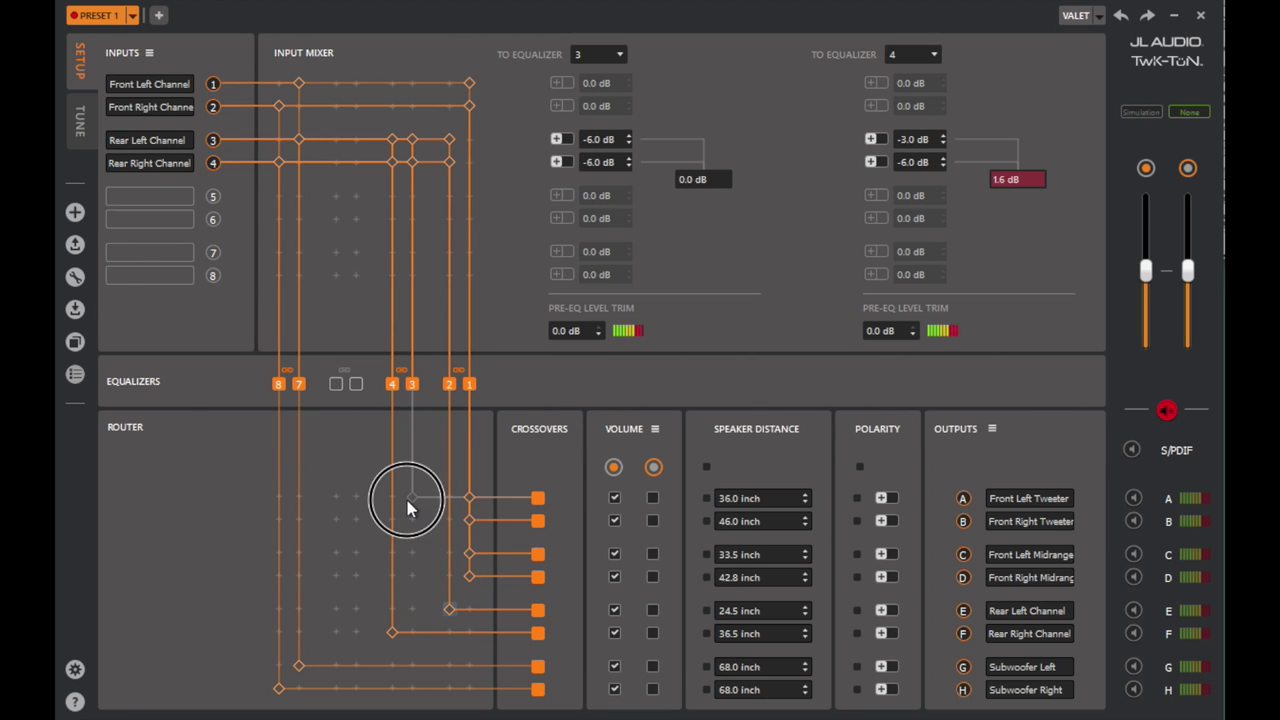
left_click(410, 553)
left_click(299, 553)
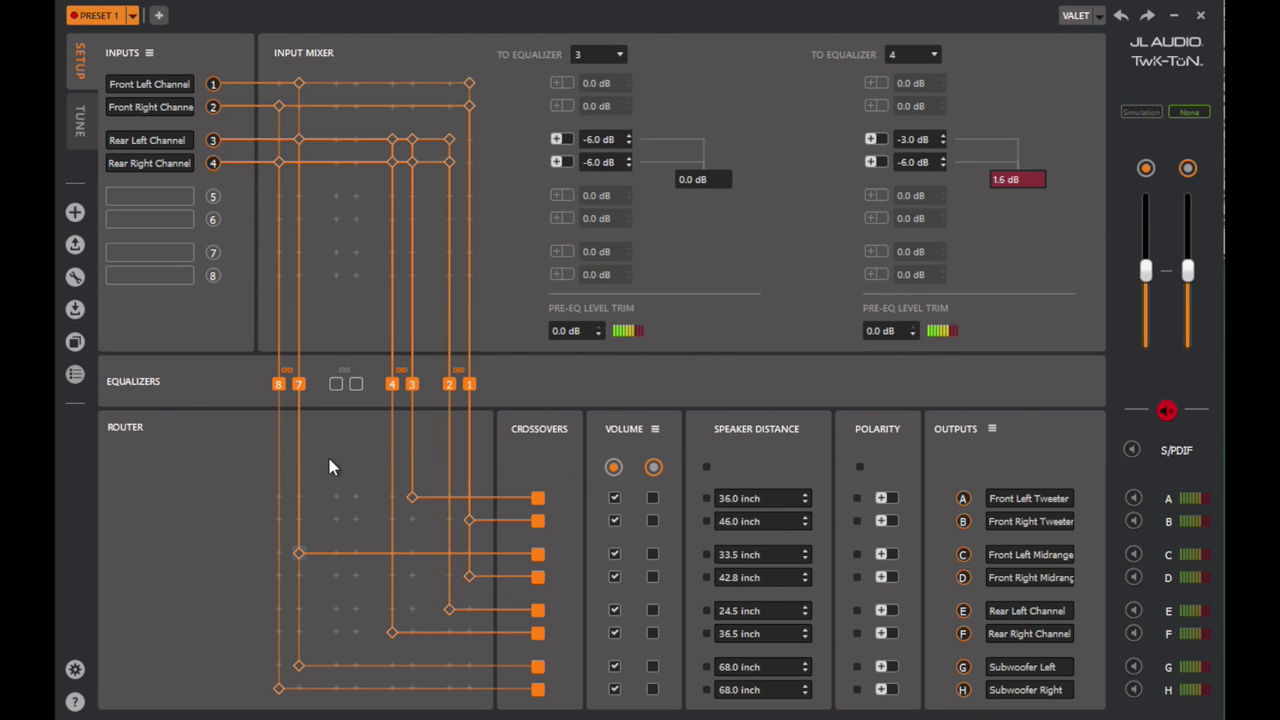
left_click(97, 135)
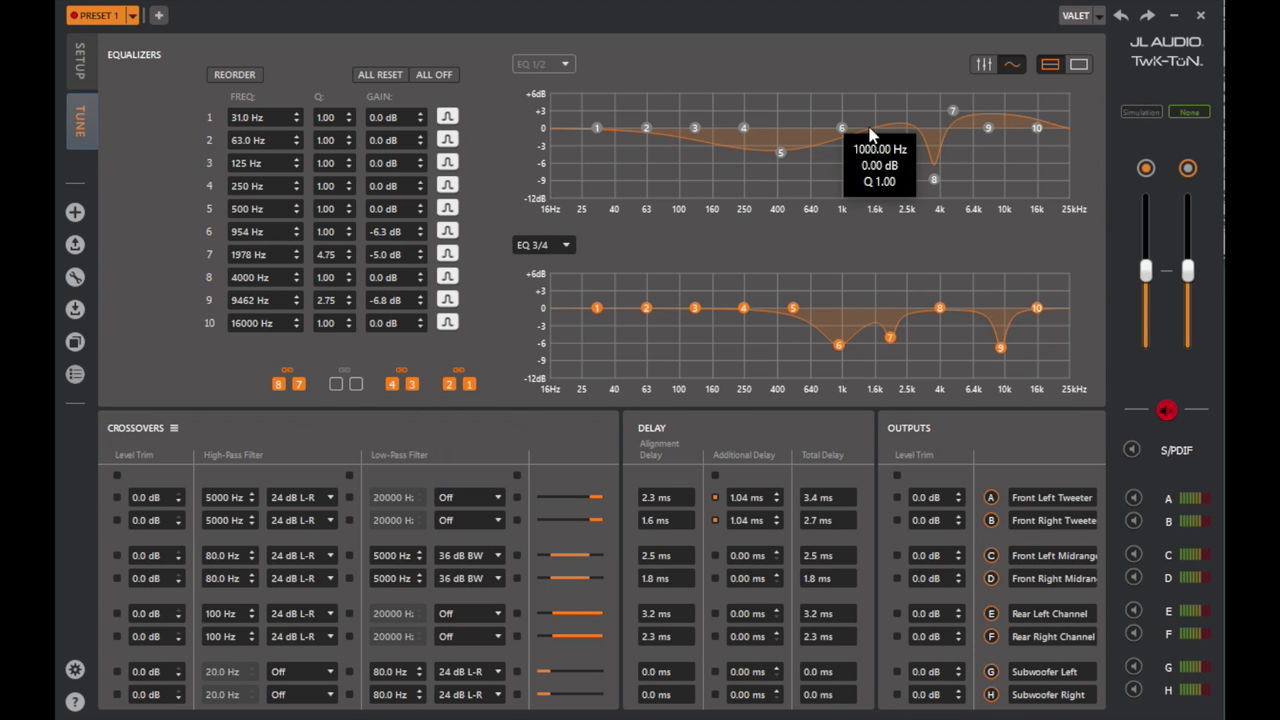
- Raise EQ bands 6 and 8 to +6 dB near 917 Hz and 1035 Hz
left_click(840, 81)
left_click_drag(841, 127, 836, 94)
left_click_drag(934, 181, 846, 38)
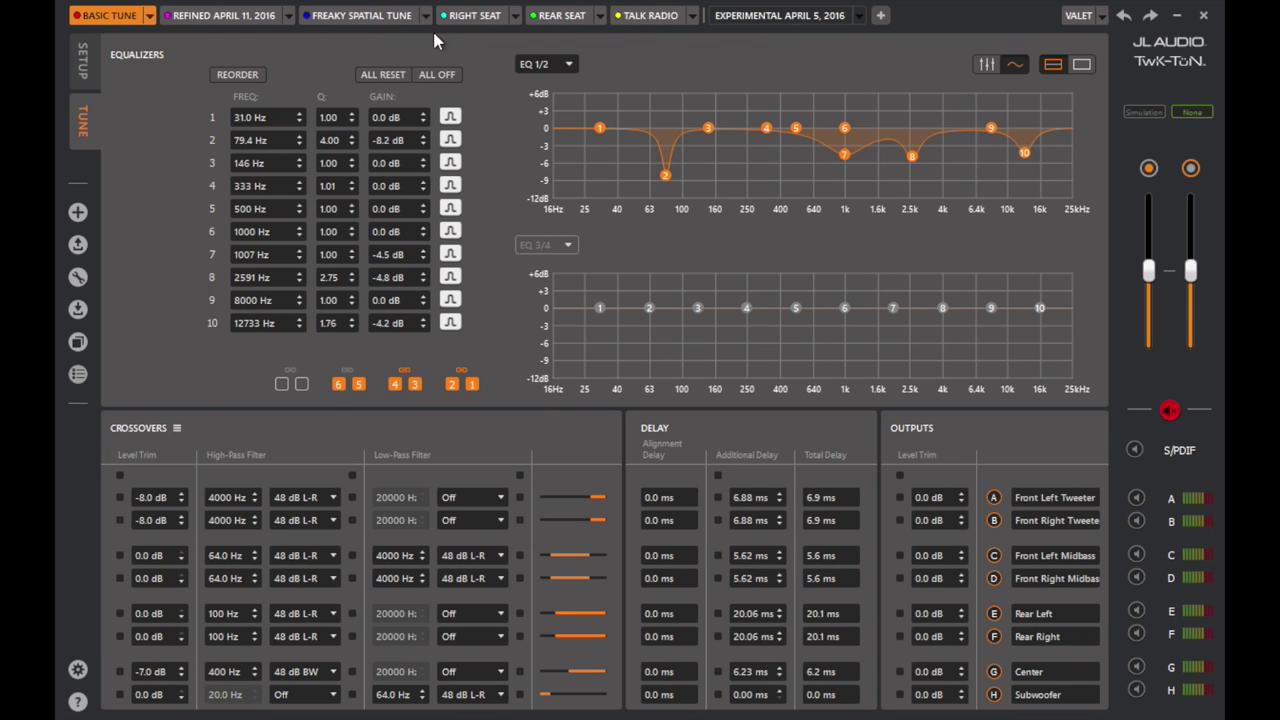
- Load presets, then place Right Seat before Freaky Spatial Tune and Talk Radio after Basic Tune
left_click(287, 16)
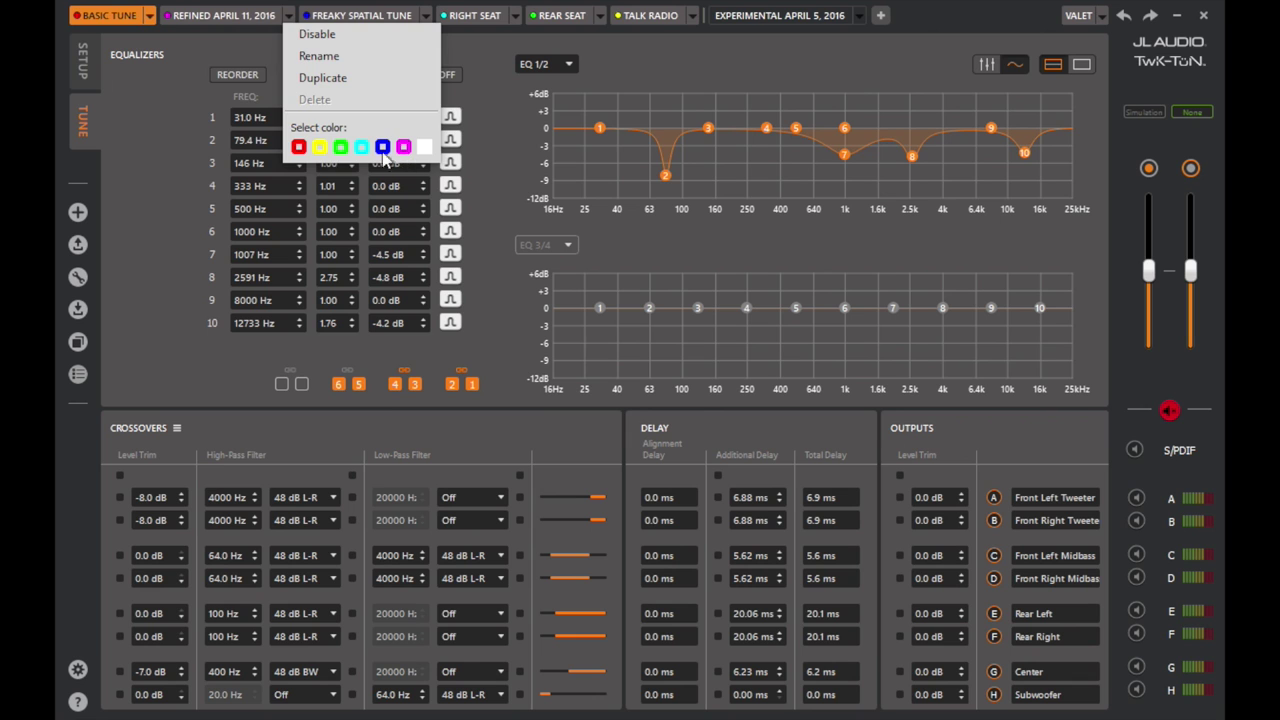
left_click(107, 16)
left_click(228, 19)
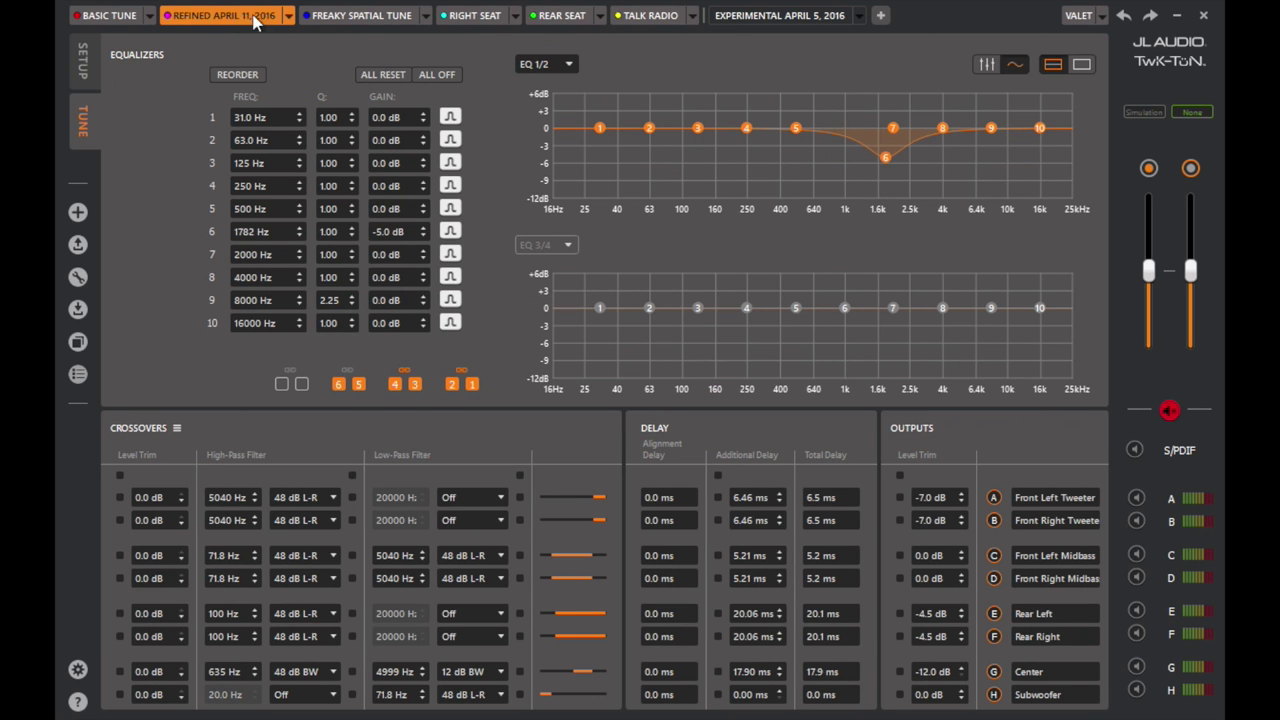
left_click(345, 20)
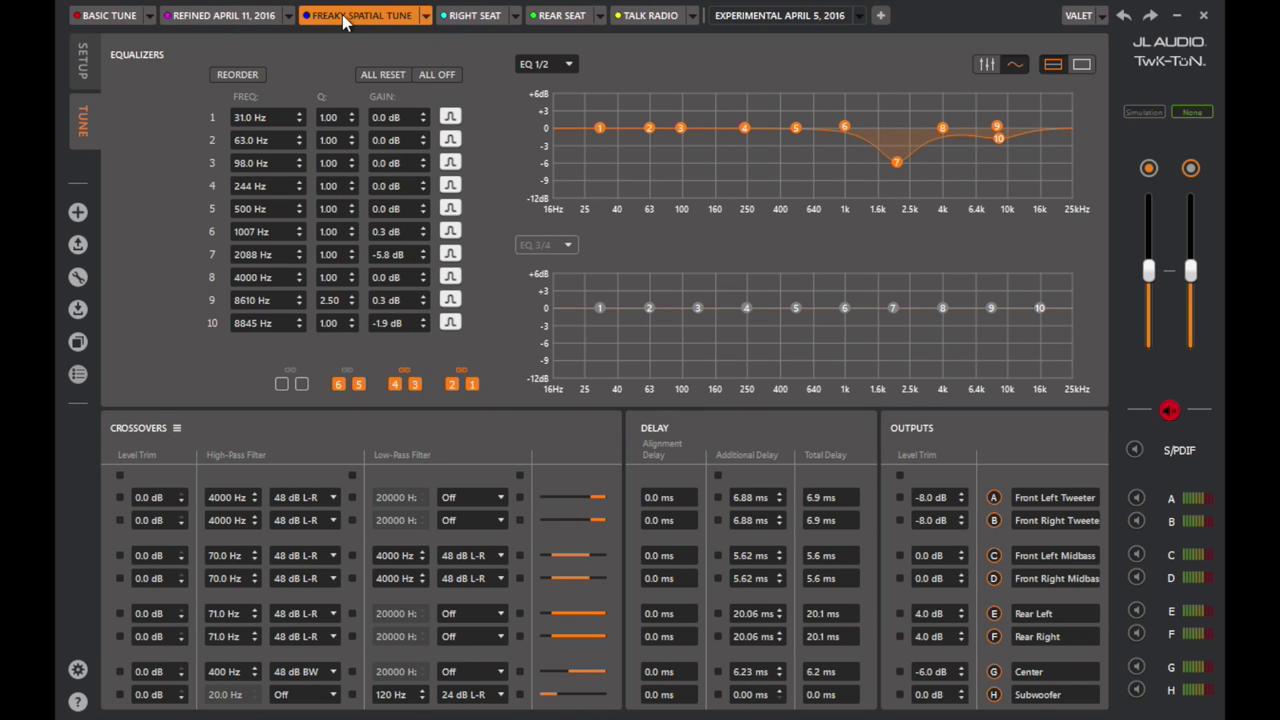
left_click(458, 18)
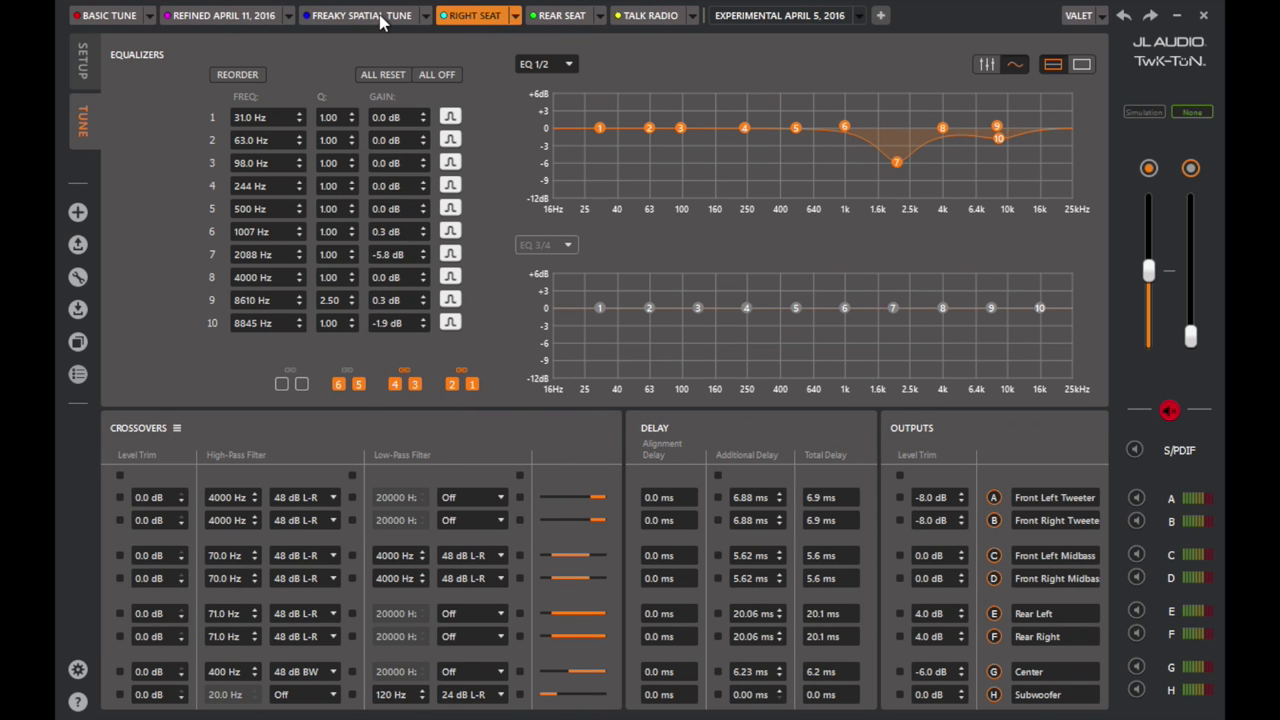
left_click_drag(466, 17, 296, 20)
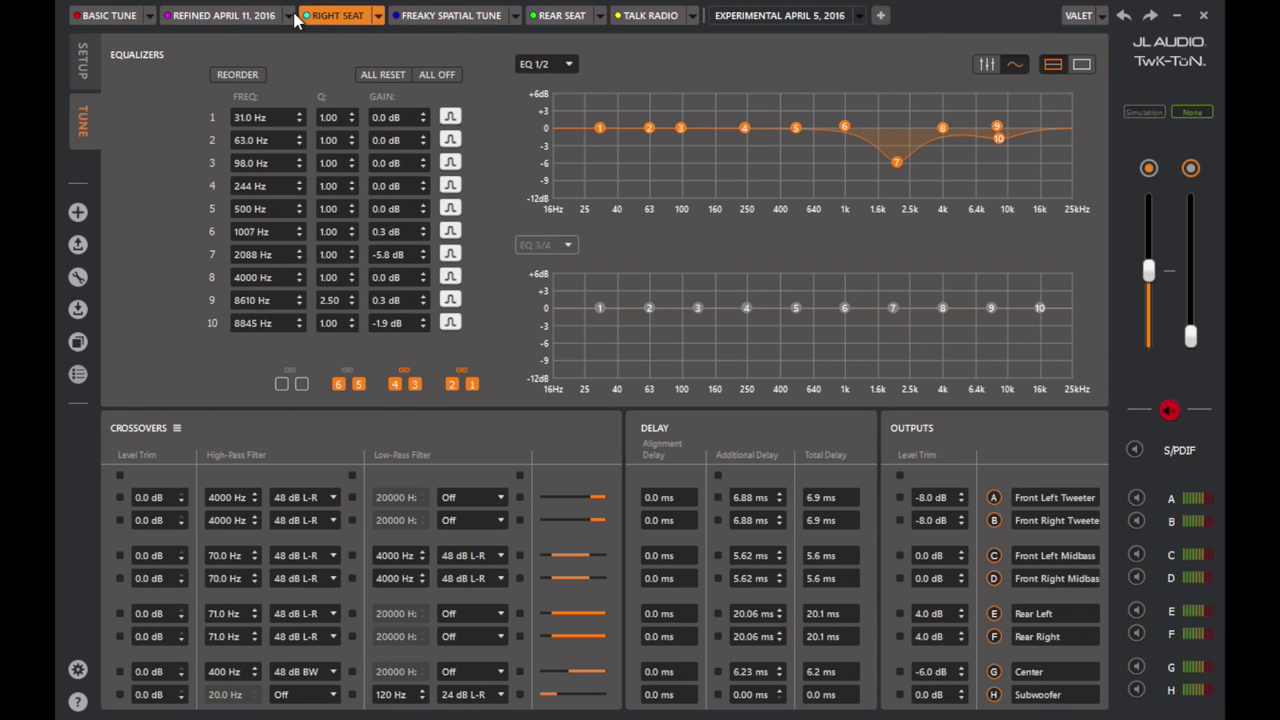
left_click_drag(648, 17, 158, 20)
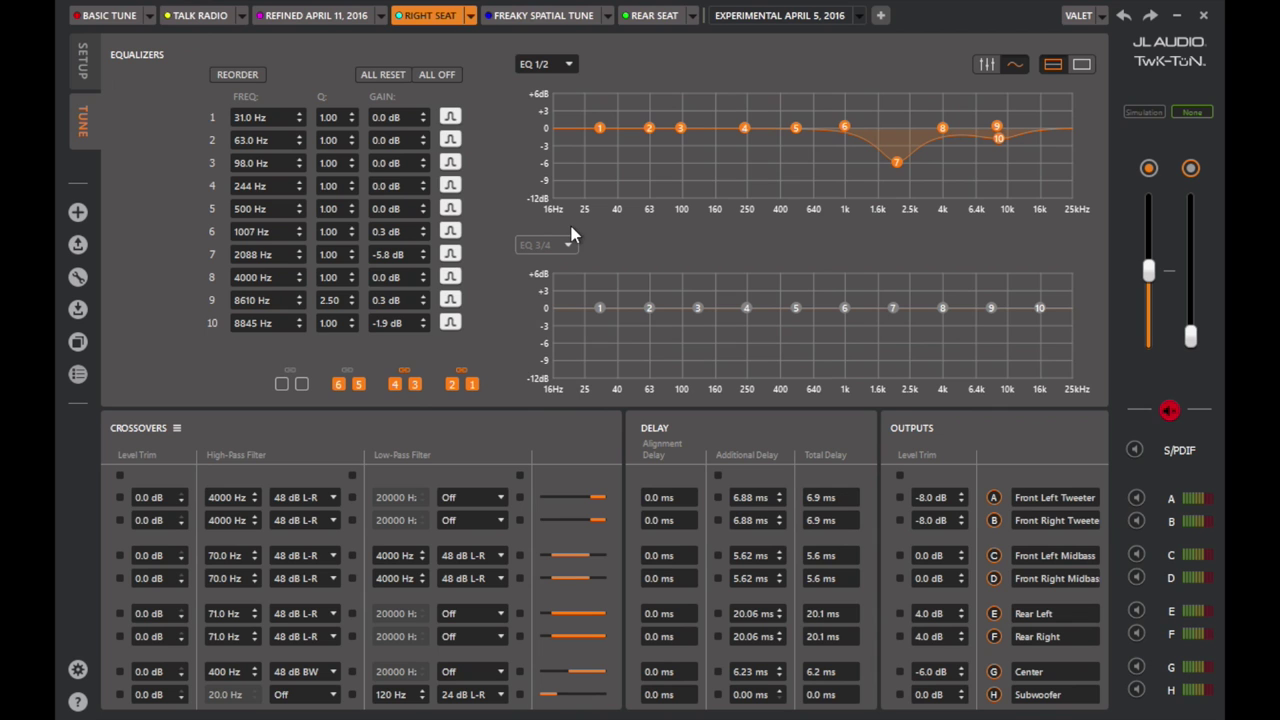
- Disable the Rear Seat preset and duplicate Freaky Spatial Tune
left_click(692, 15)
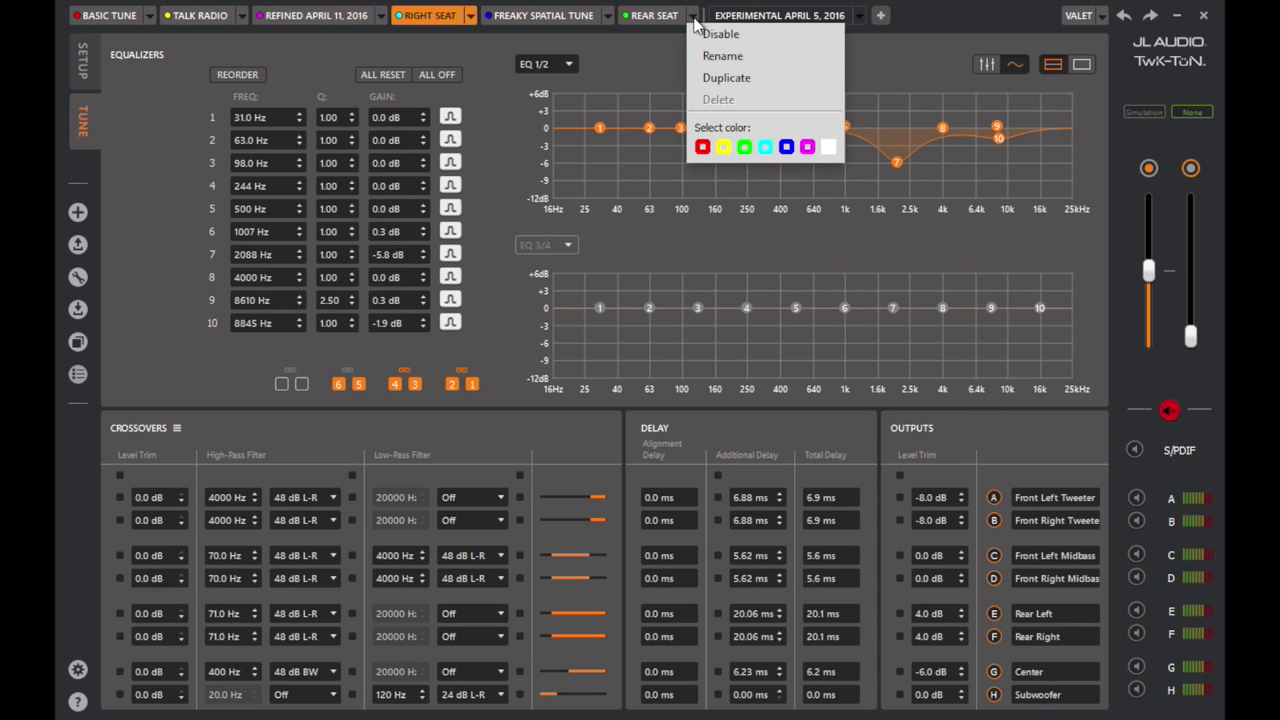
left_click(712, 101)
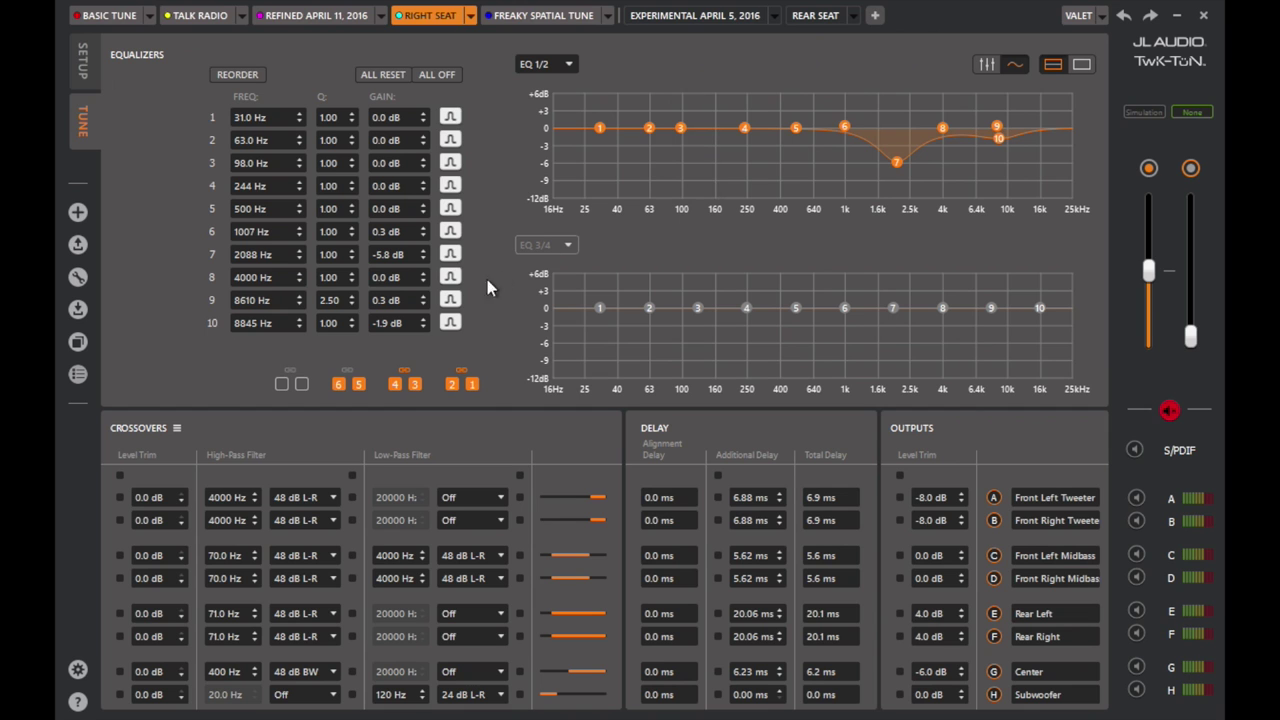
left_click(608, 17)
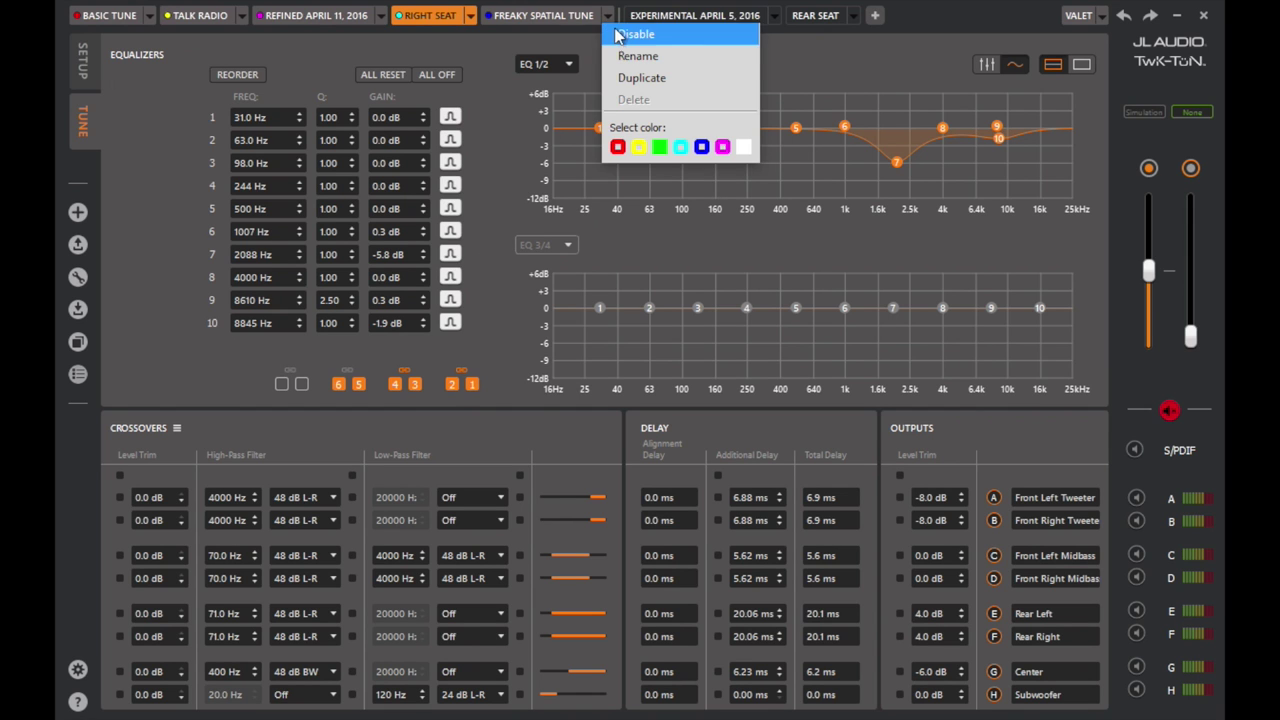
left_click(618, 79)
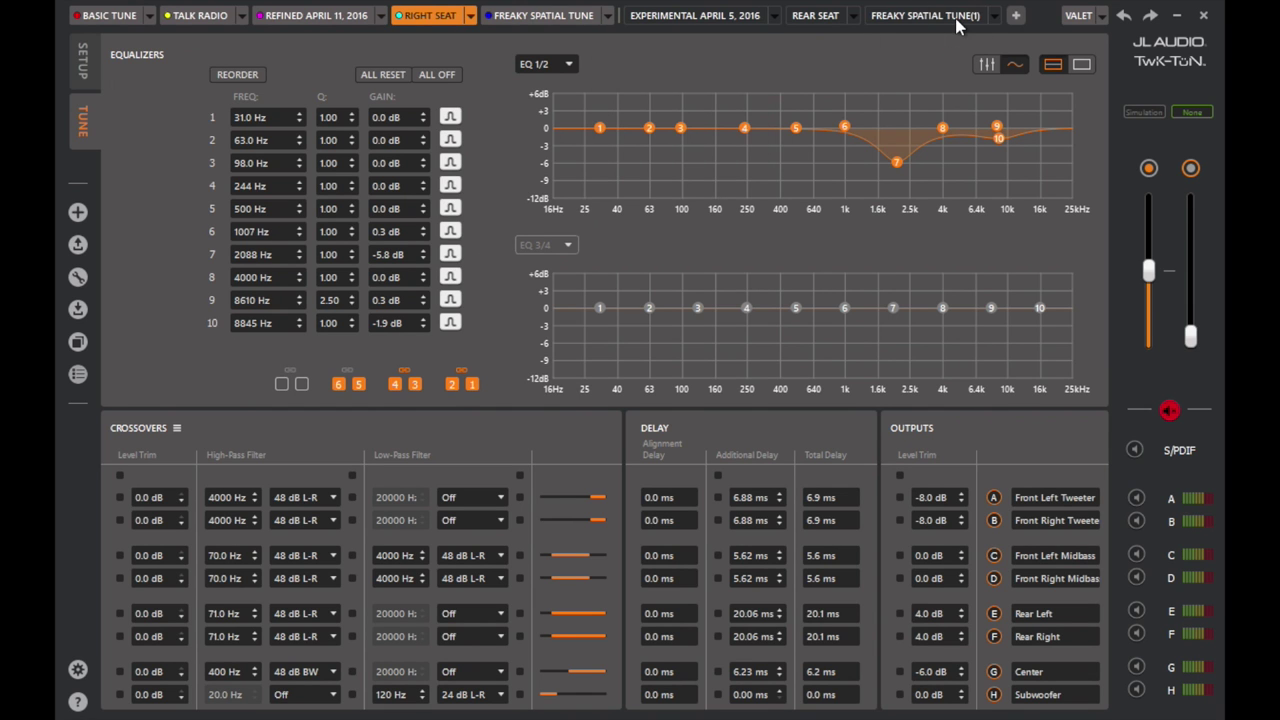
- Enable the duplicate preset and tag it green
left_click(995, 16)
left_click(1004, 37)
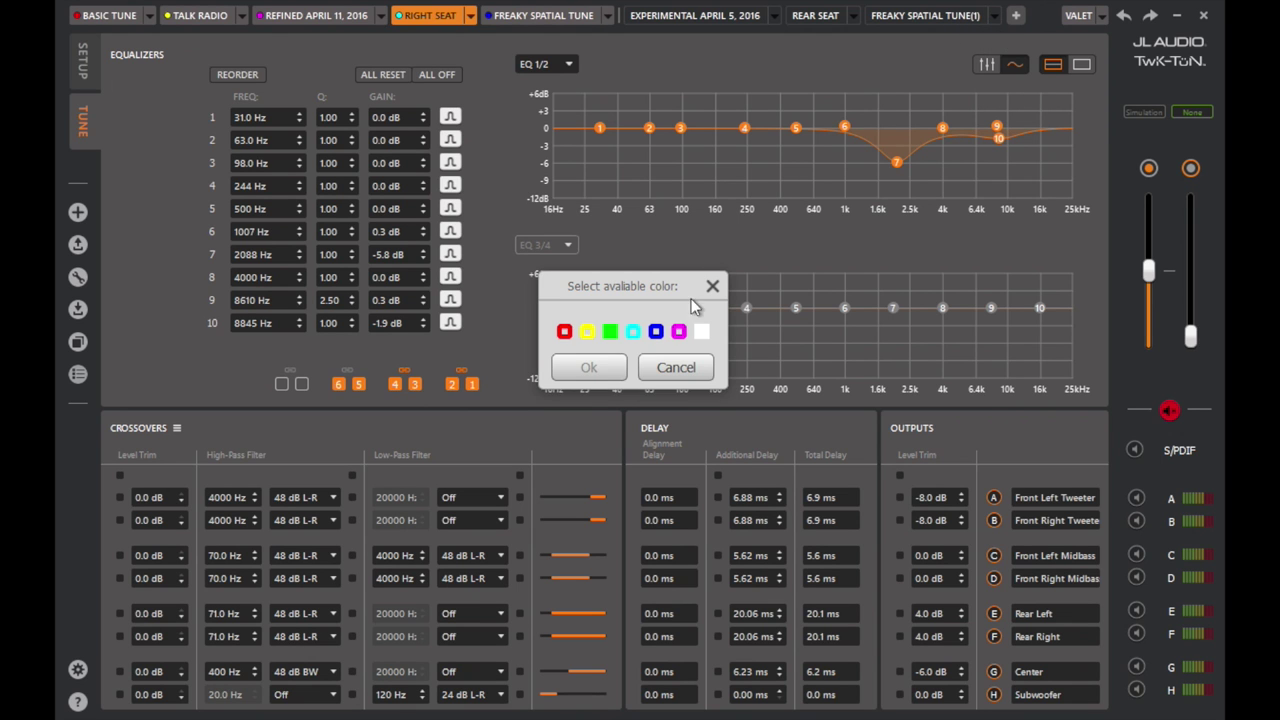
left_click(610, 333)
left_click(589, 367)
- Rename the duplicate preset to 'Freaky Spatial Party Mode'
left_click(757, 16)
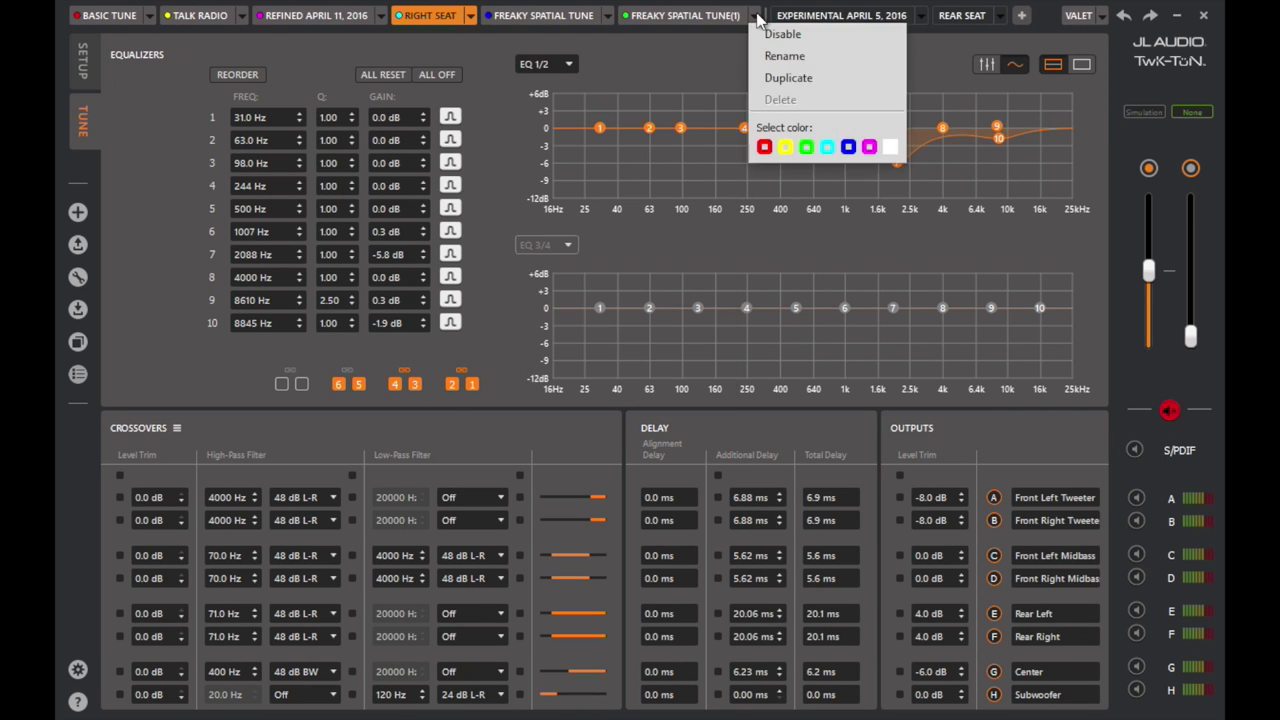
left_click(760, 78)
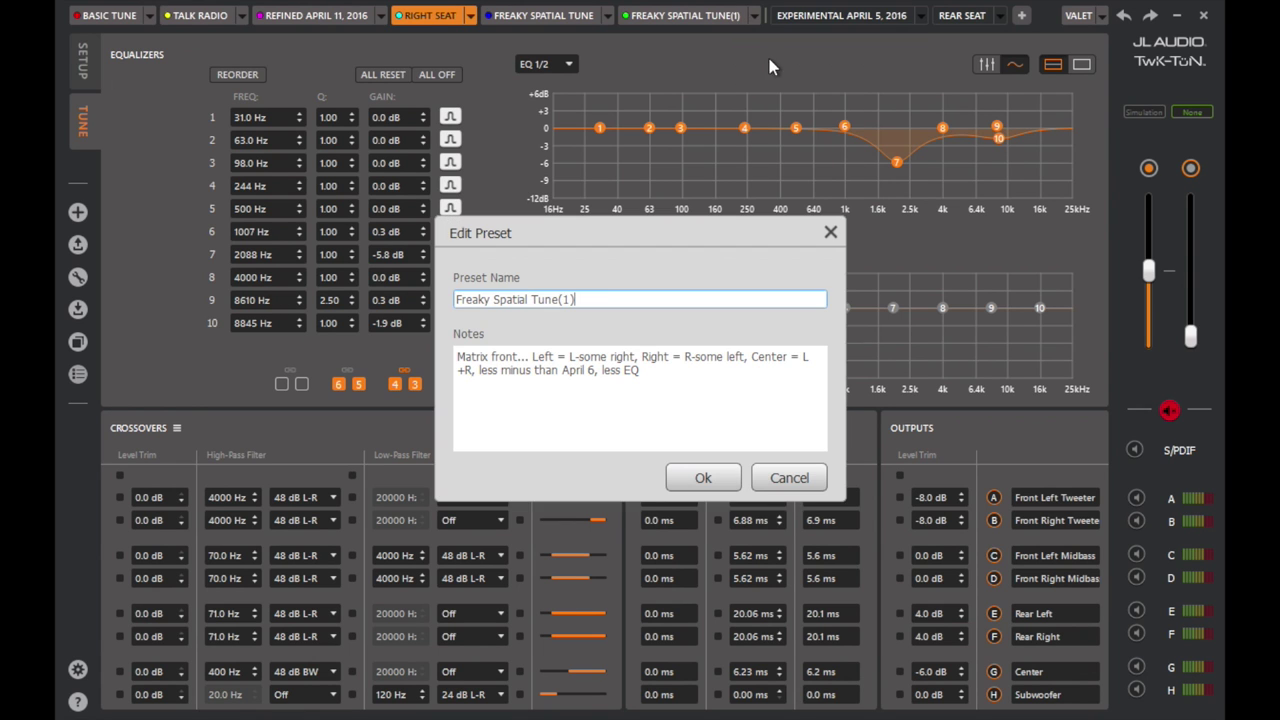
left_click_drag(580, 300, 558, 300)
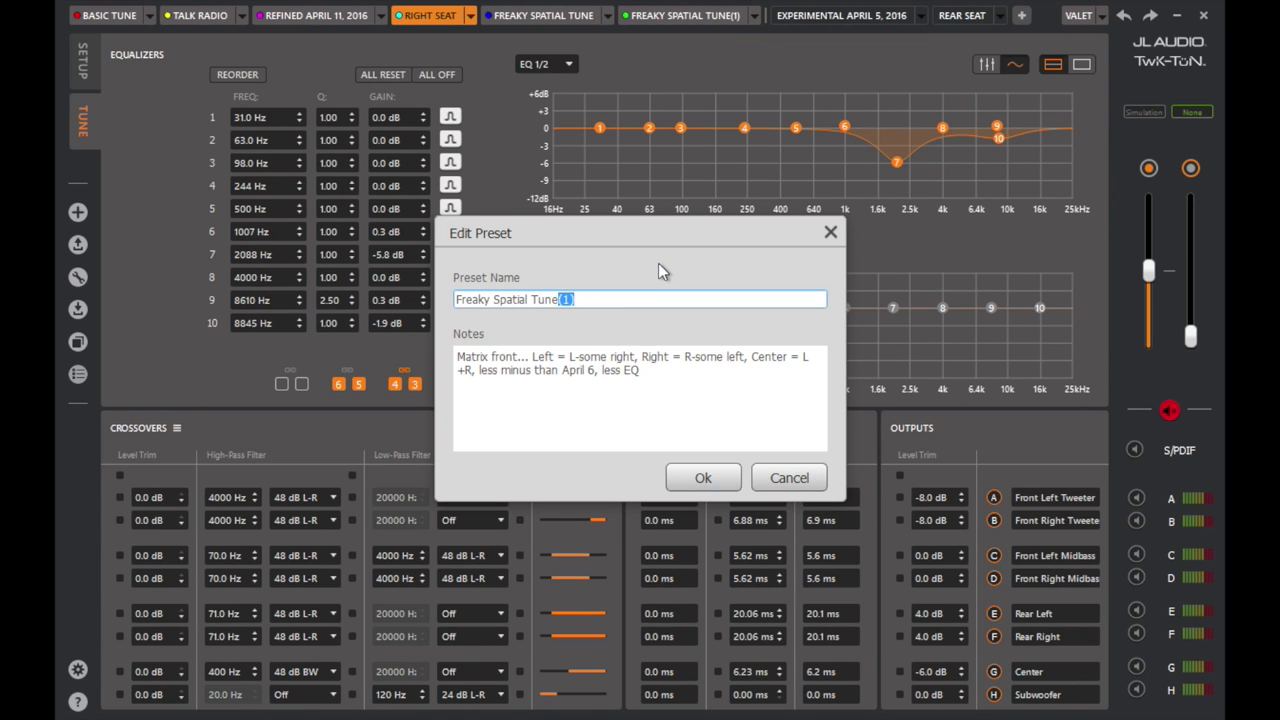
key("BackSpace")
key("BackSpace")
key("BackSpace")
key("BackSpace")
key("BackSpace")
type("Party Mode")
left_click(701, 478)
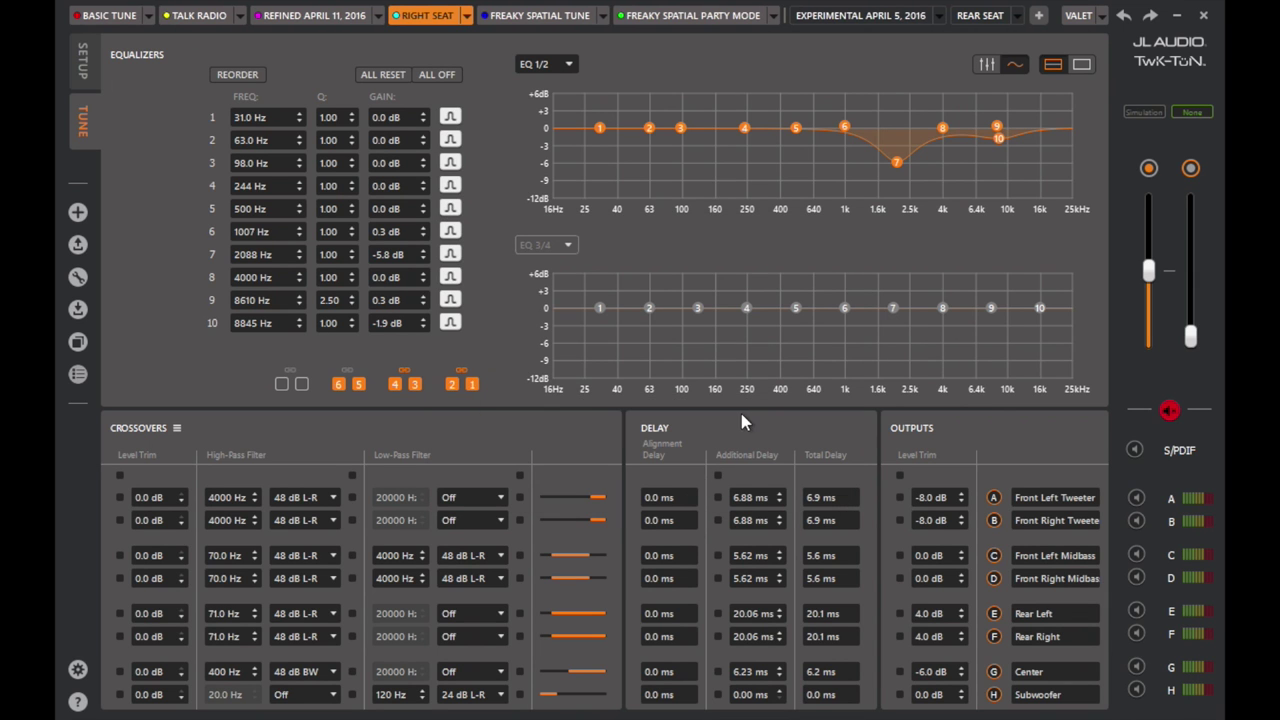
- Boost EQ band 9 to +3.4 dB at 9087 Hz and trim both rear outputs to 7.5 dB
left_click_drag(997, 126, 1000, 108)
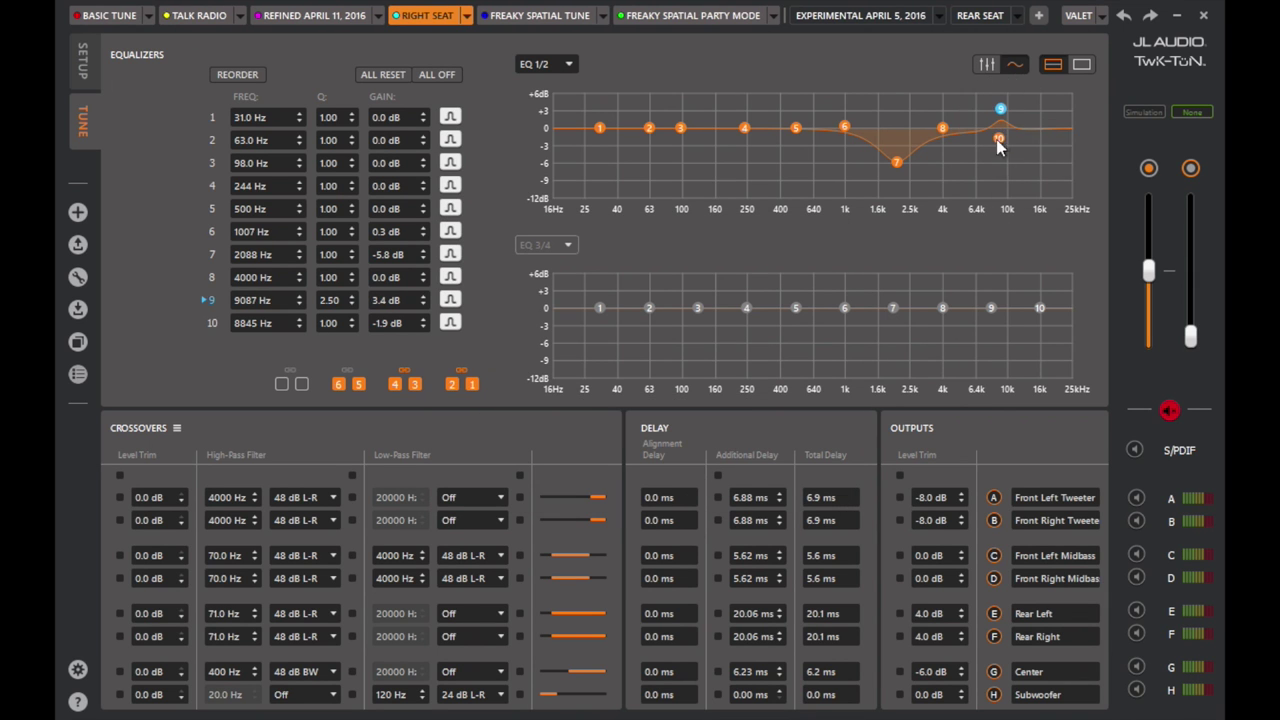
left_click(963, 615)
scroll(963, 615, "up", 3)
type("7.5")
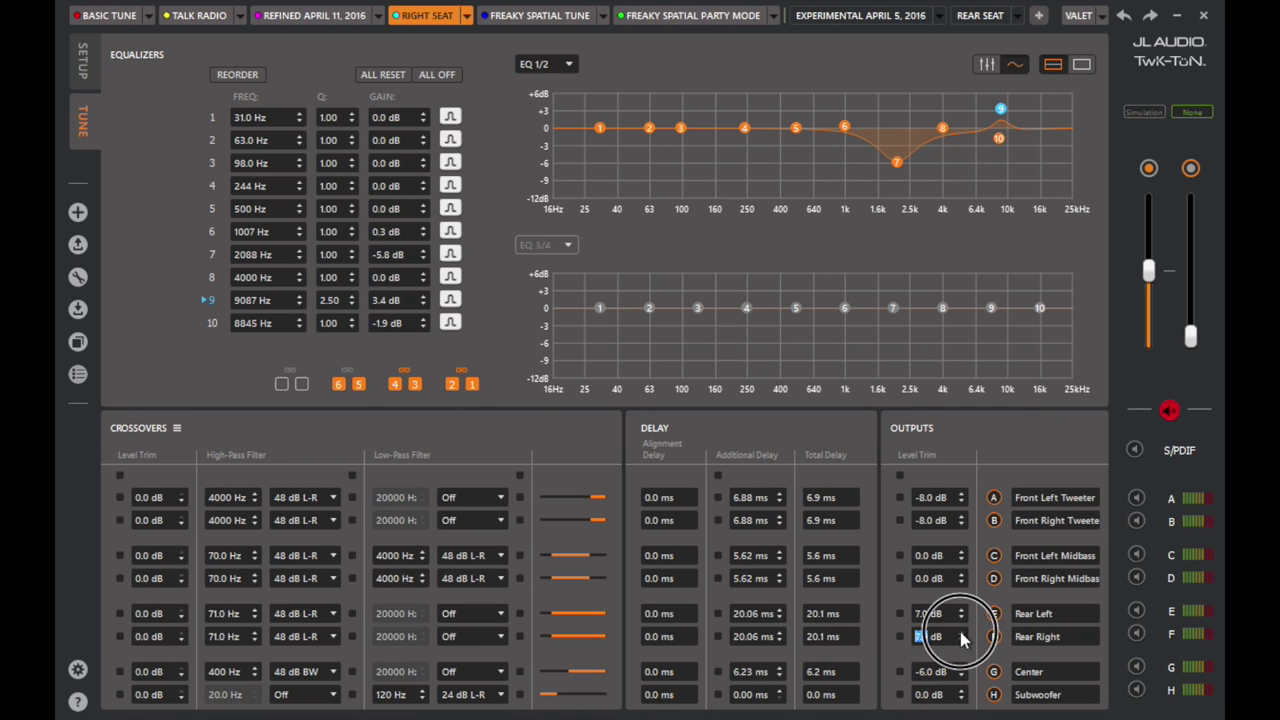
left_click(963, 613)
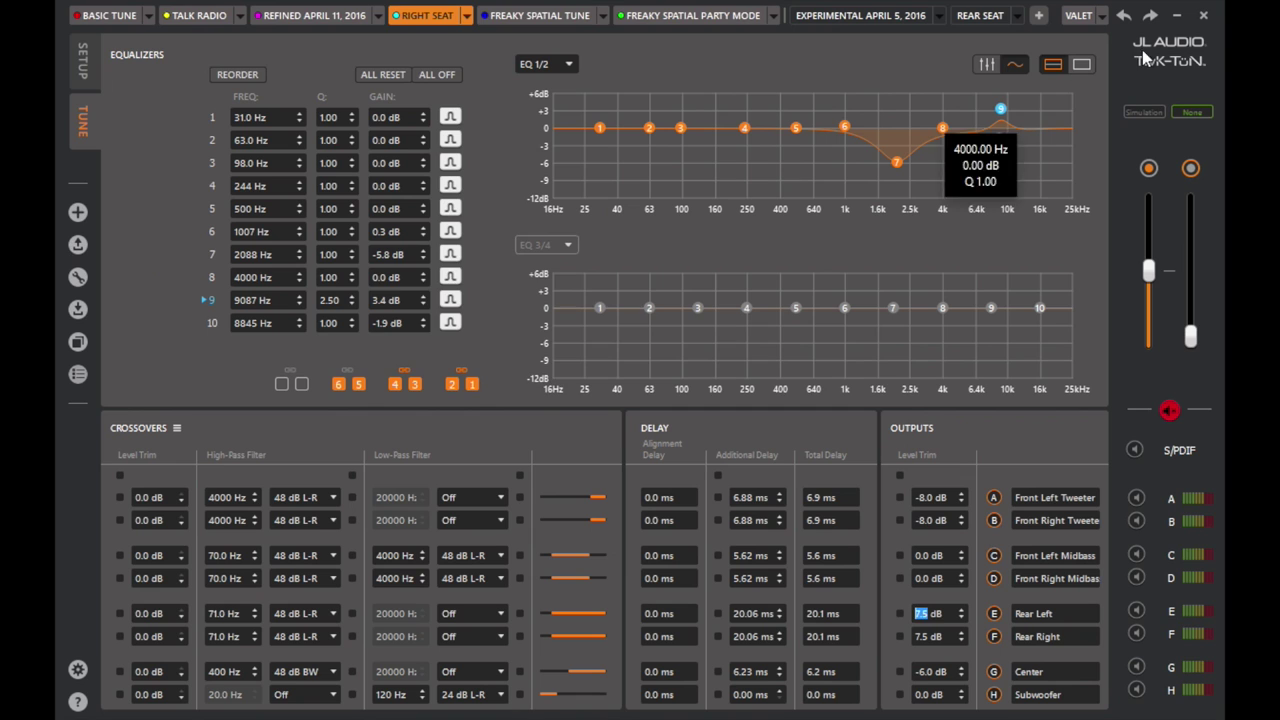
- Close the TwK-TüN window to bring up the exit save prompt
left_click(1203, 15)
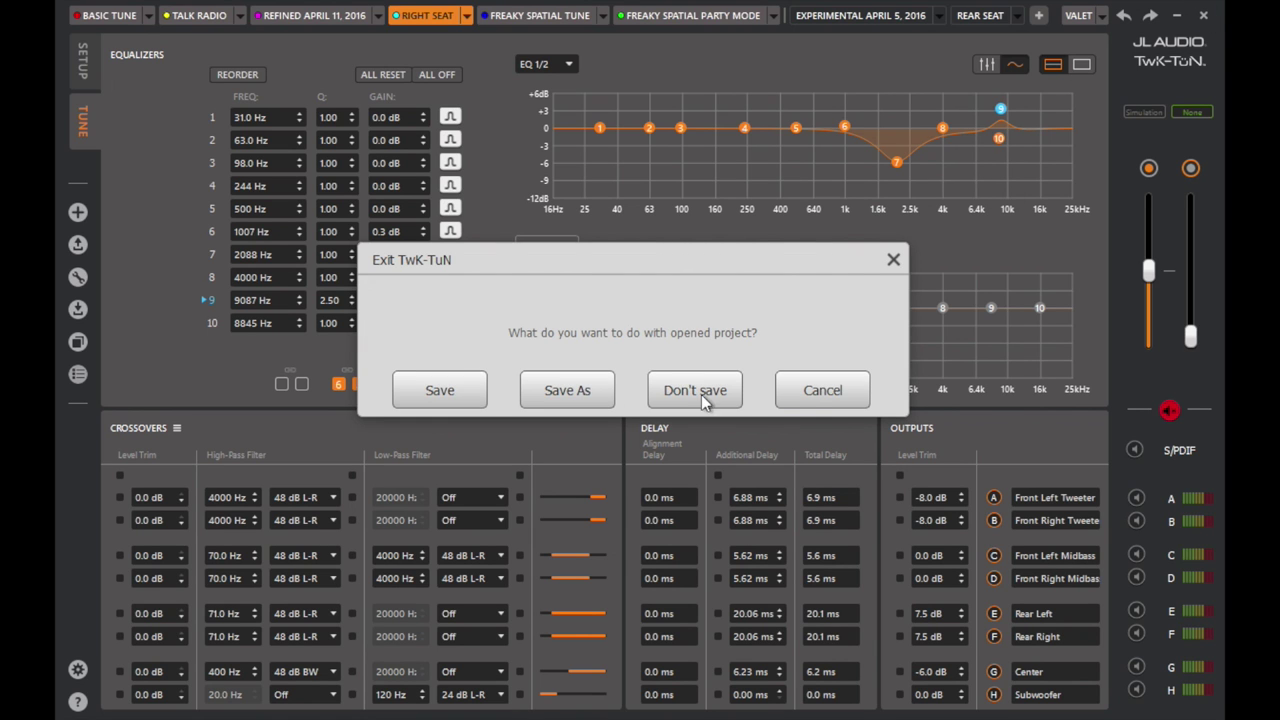